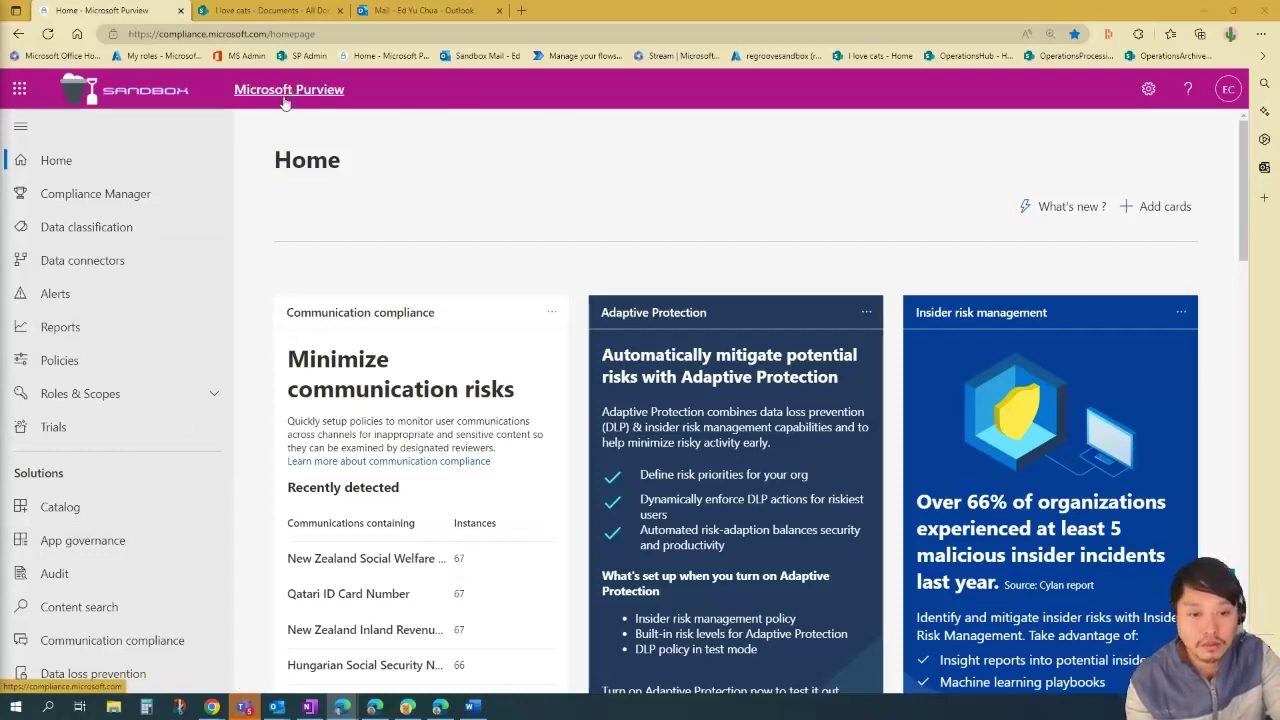
Step: Go to Information protection's sensitivity Labels list and start creating a new label
{"action": "scroll", "coordinate": [157, 240], "scroll_direction": "down", "scroll_amount": 5}
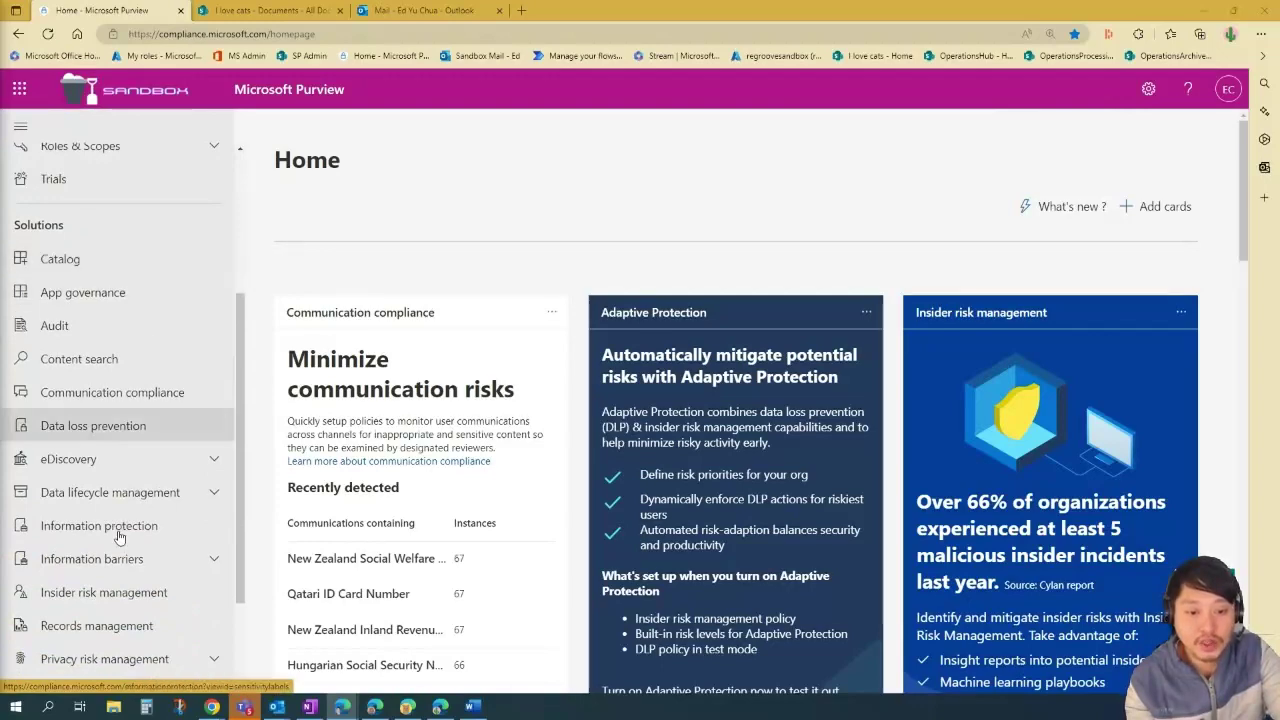
{"action": "left_click", "coordinate": [120, 531]}
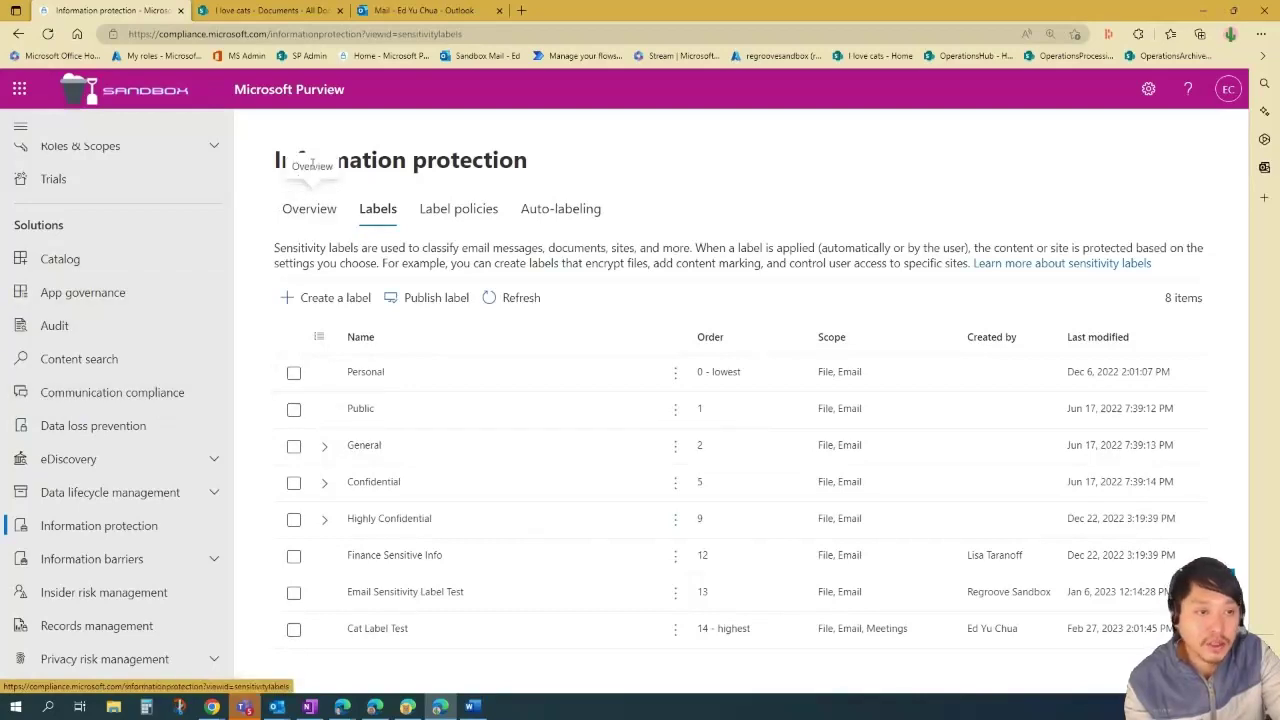
{"action": "left_click", "coordinate": [330, 209]}
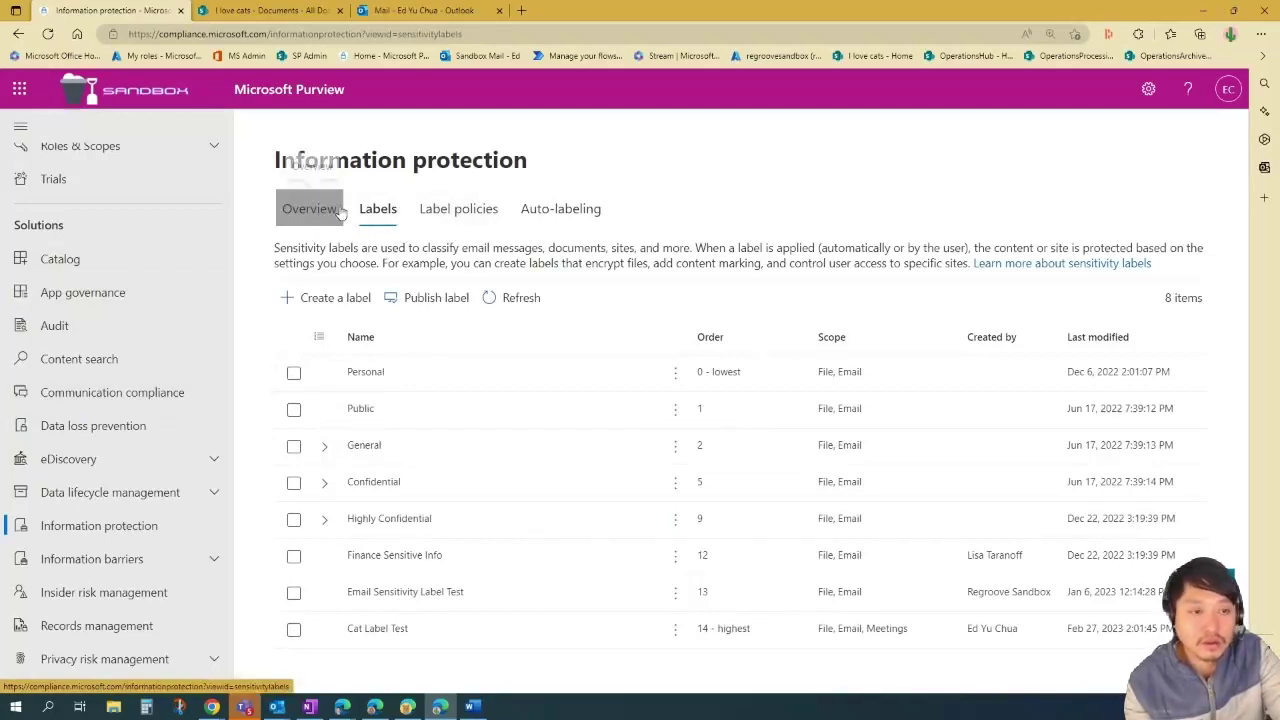
{"action": "left_click", "coordinate": [376, 210]}
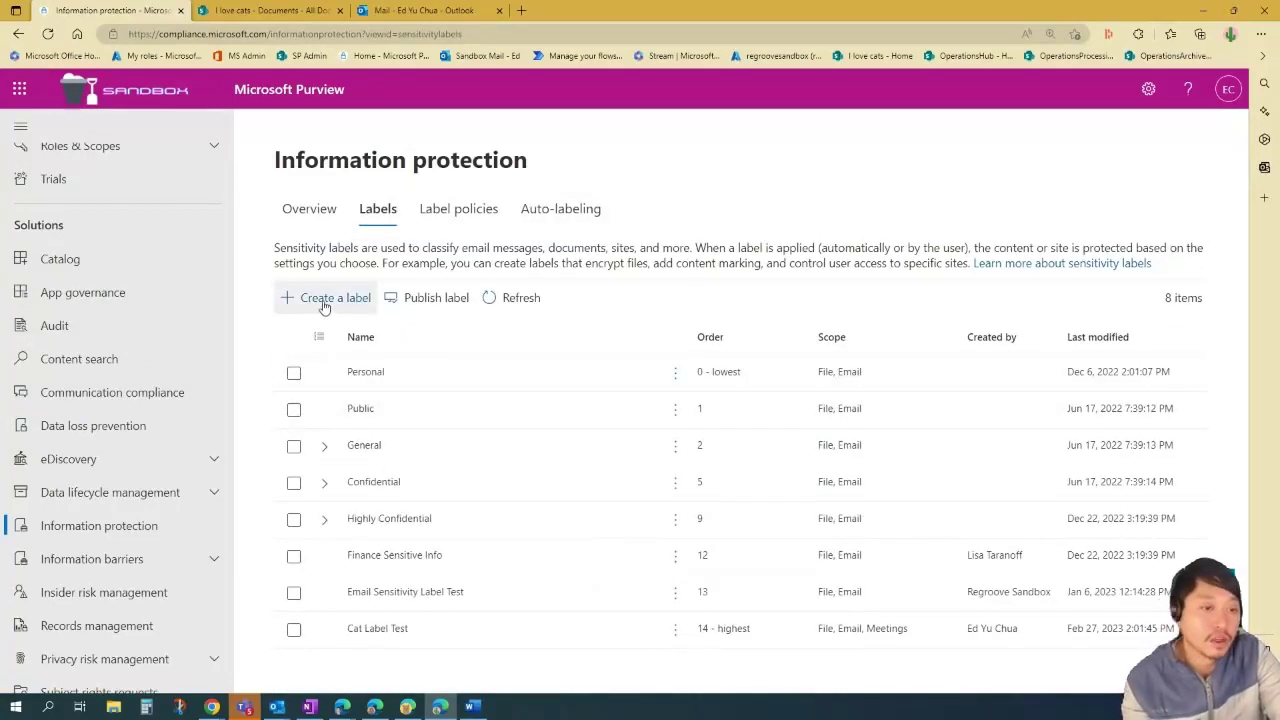
{"action": "left_click", "coordinate": [330, 298]}
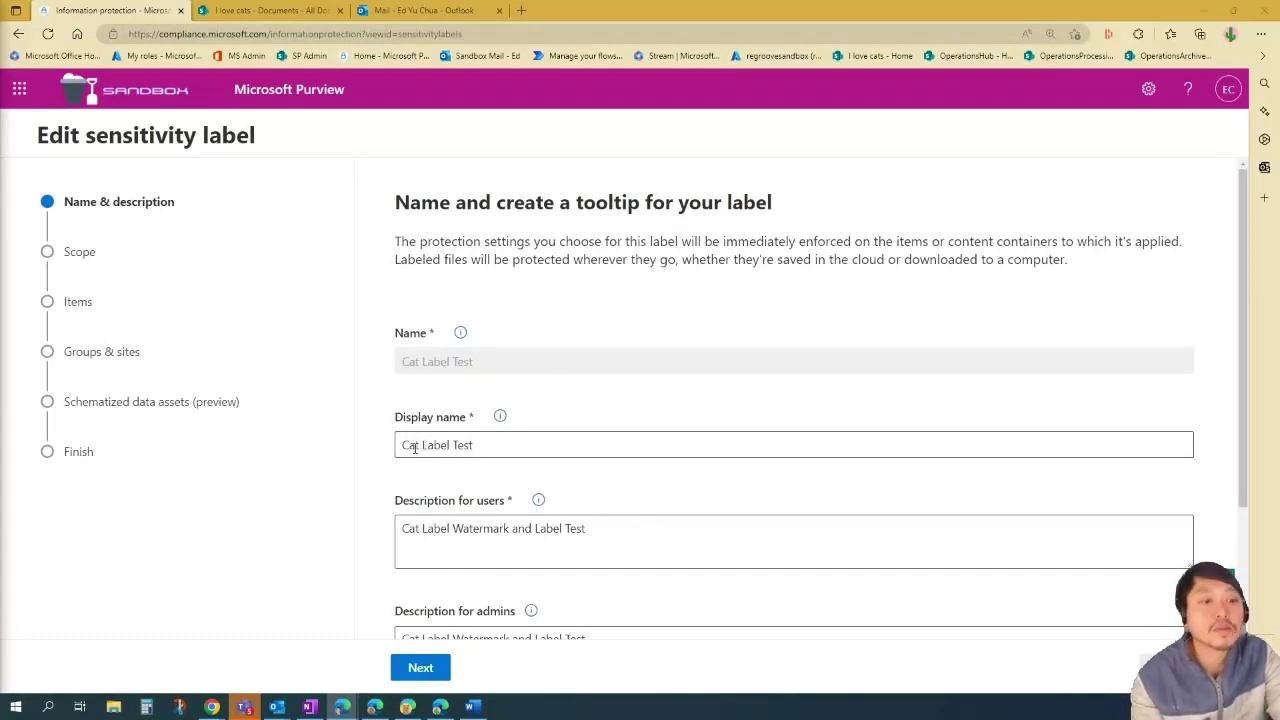
Step: Scroll through Cat Label Test's name, display name, 'Cat Label Watermark and Label Test' descriptions and label color
{"action": "scroll", "coordinate": [513, 517], "scroll_direction": "down", "scroll_amount": 2}
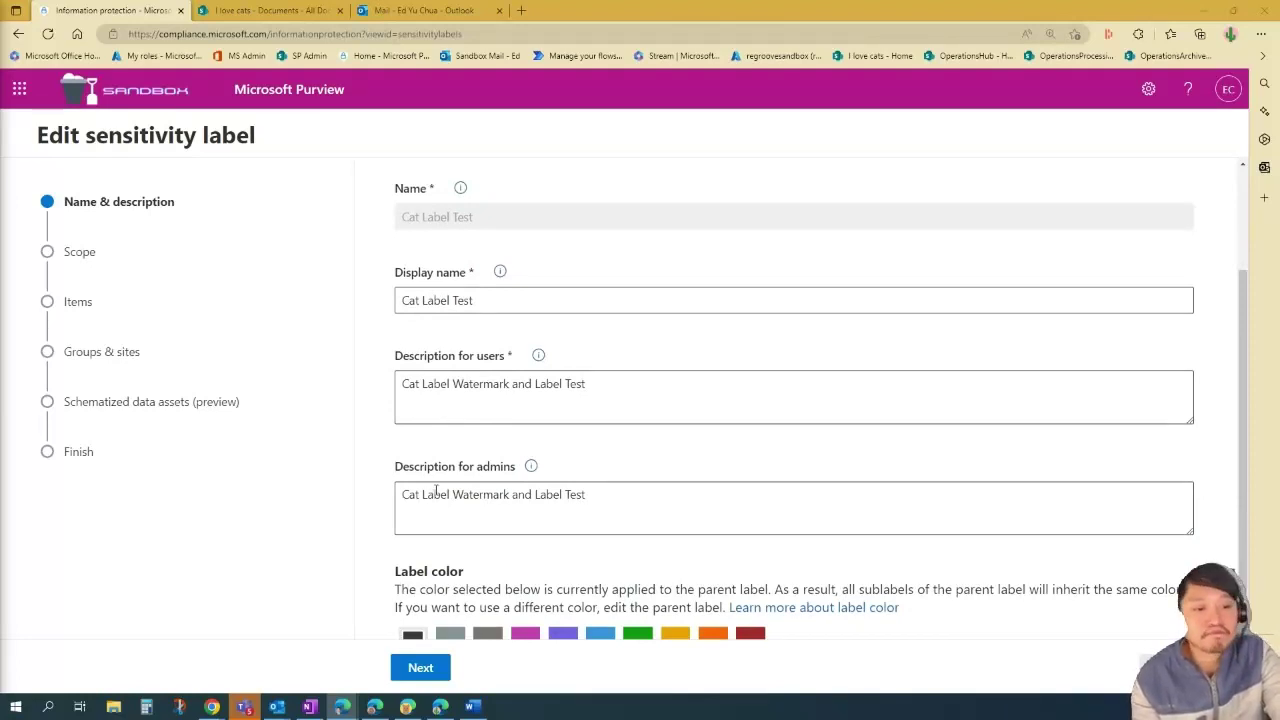
{"action": "scroll", "coordinate": [449, 486], "scroll_direction": "down", "scroll_amount": 1}
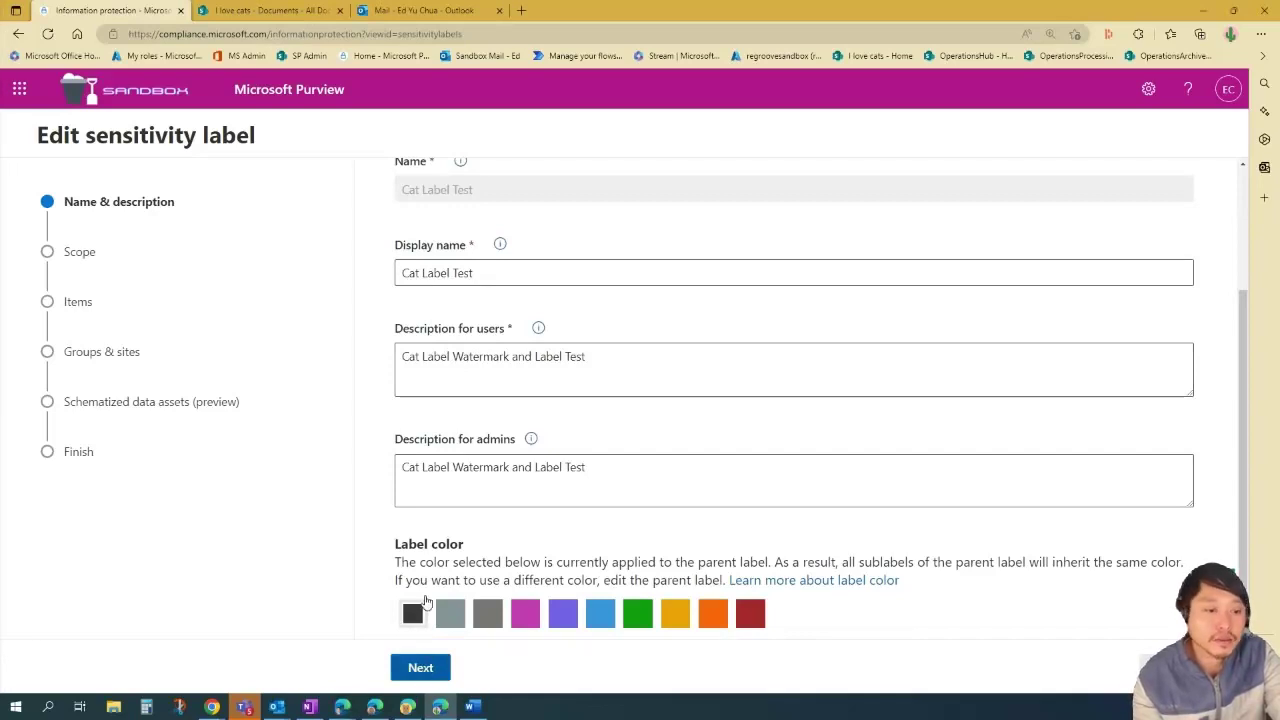
Step: Move past Name & description, keeping Items and Include meetings checked in the label's scope
{"action": "left_click", "coordinate": [420, 667]}
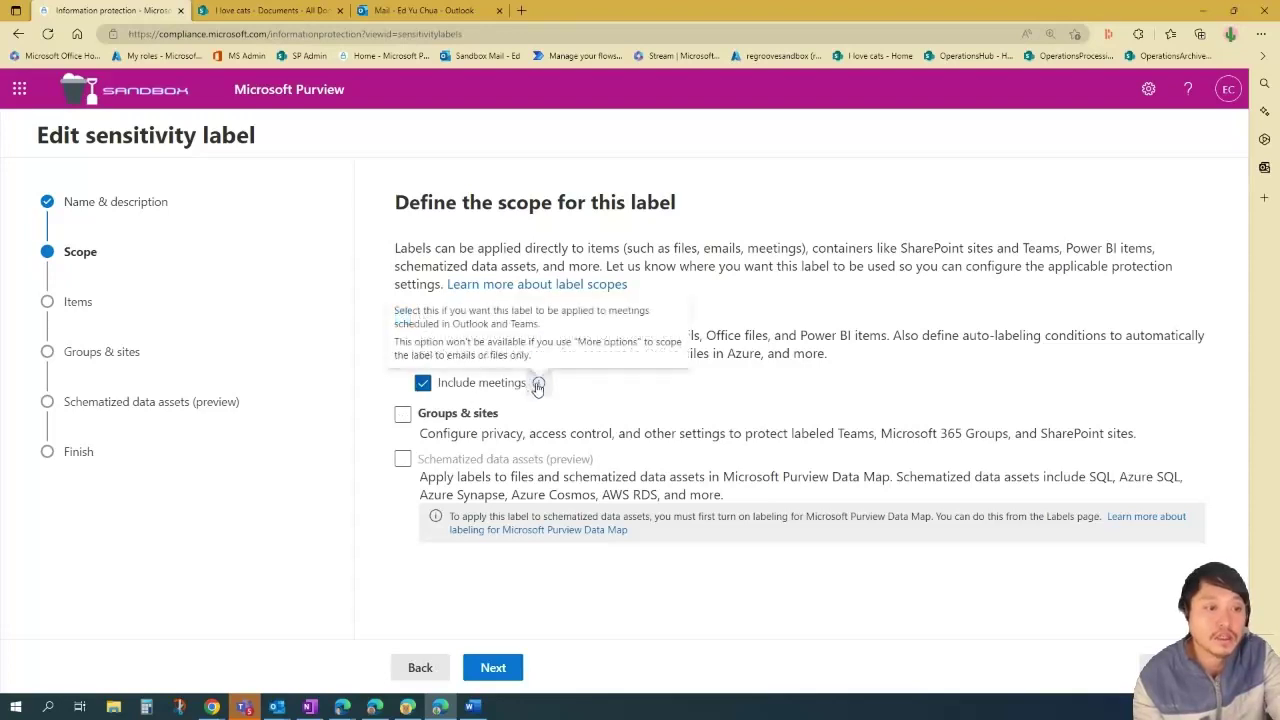
{"action": "mouse_move", "coordinate": [540, 387]}
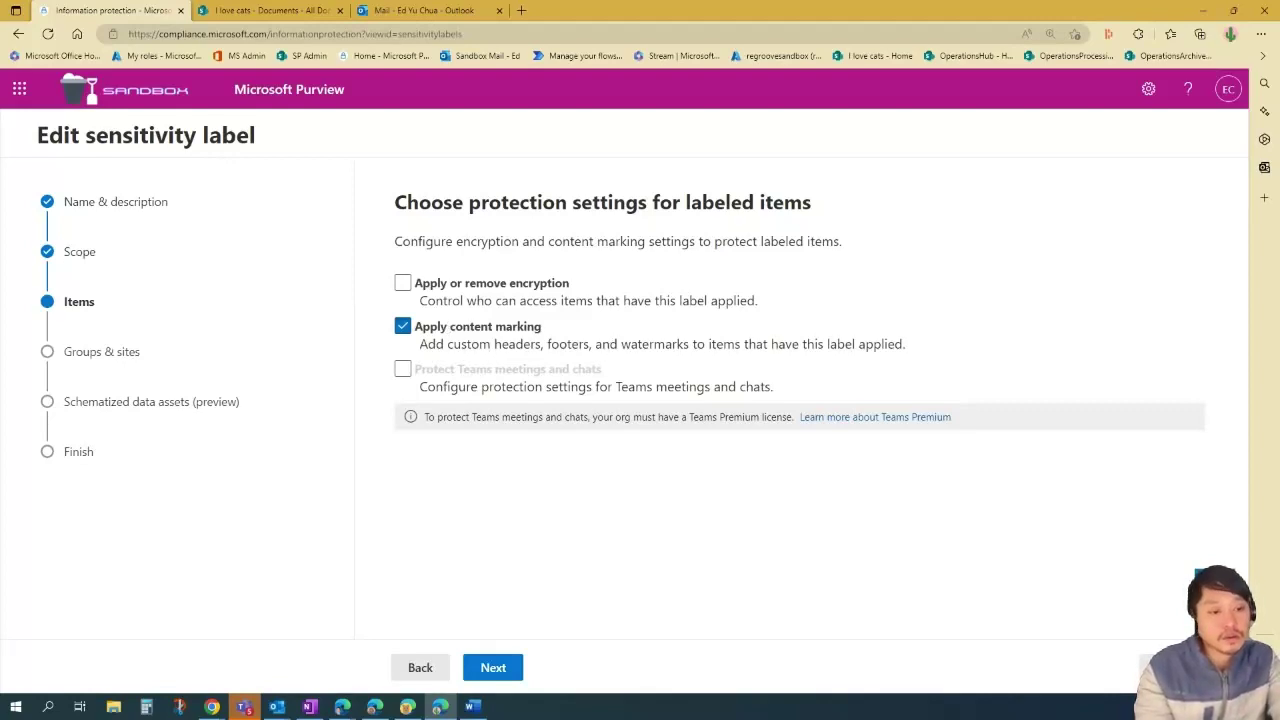
Step: Set a red, diagonal, size-80 'Cat Project' watermark and save it
{"action": "left_click", "coordinate": [492, 667]}
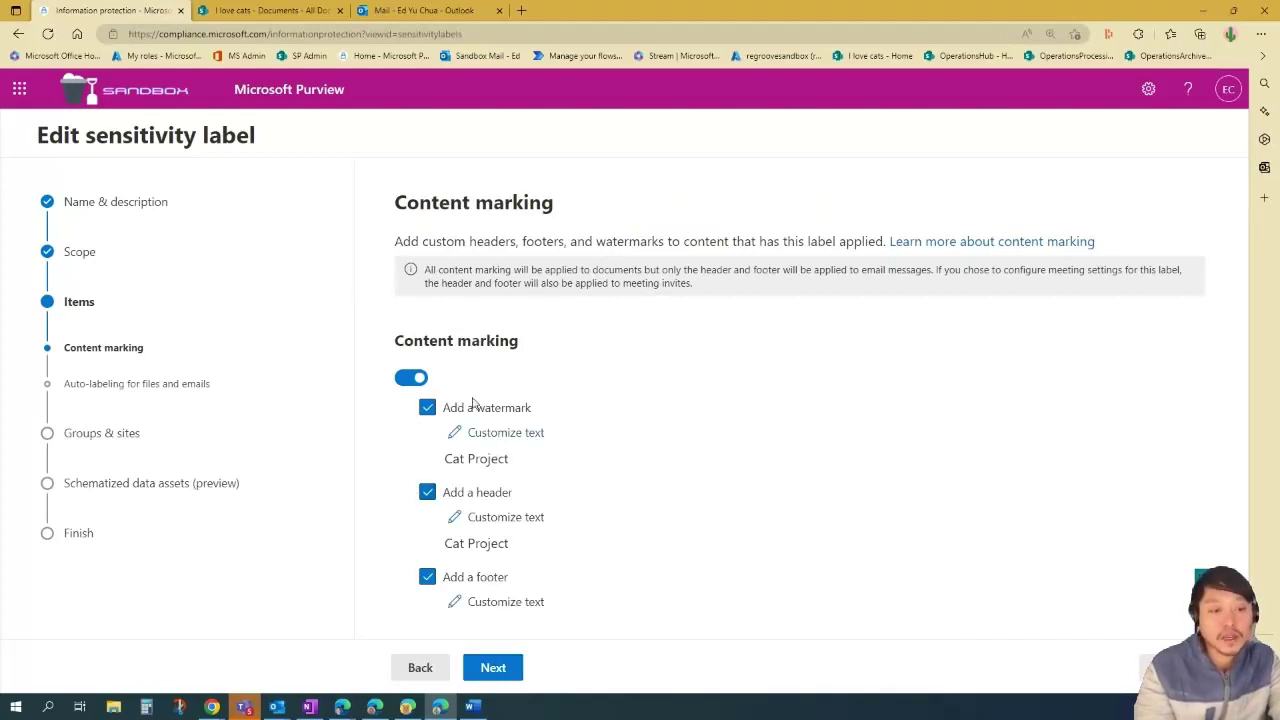
{"action": "left_click", "coordinate": [512, 438]}
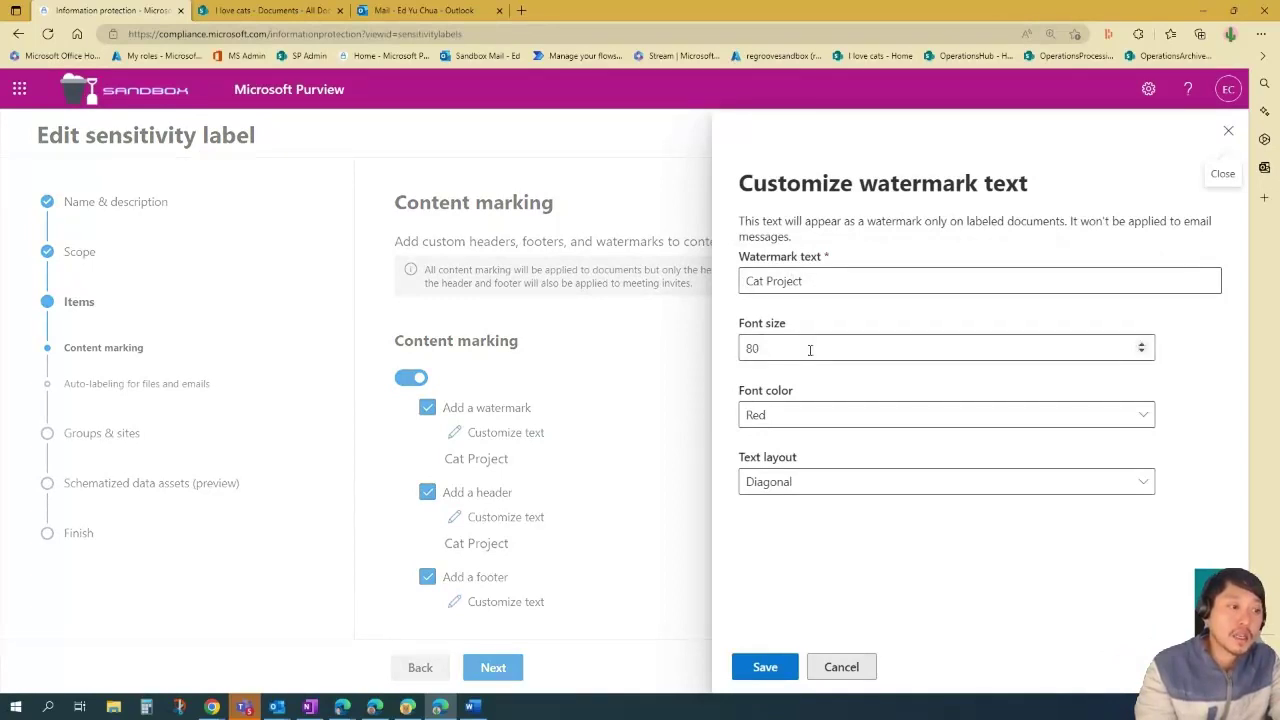
{"action": "left_click", "coordinate": [1103, 421]}
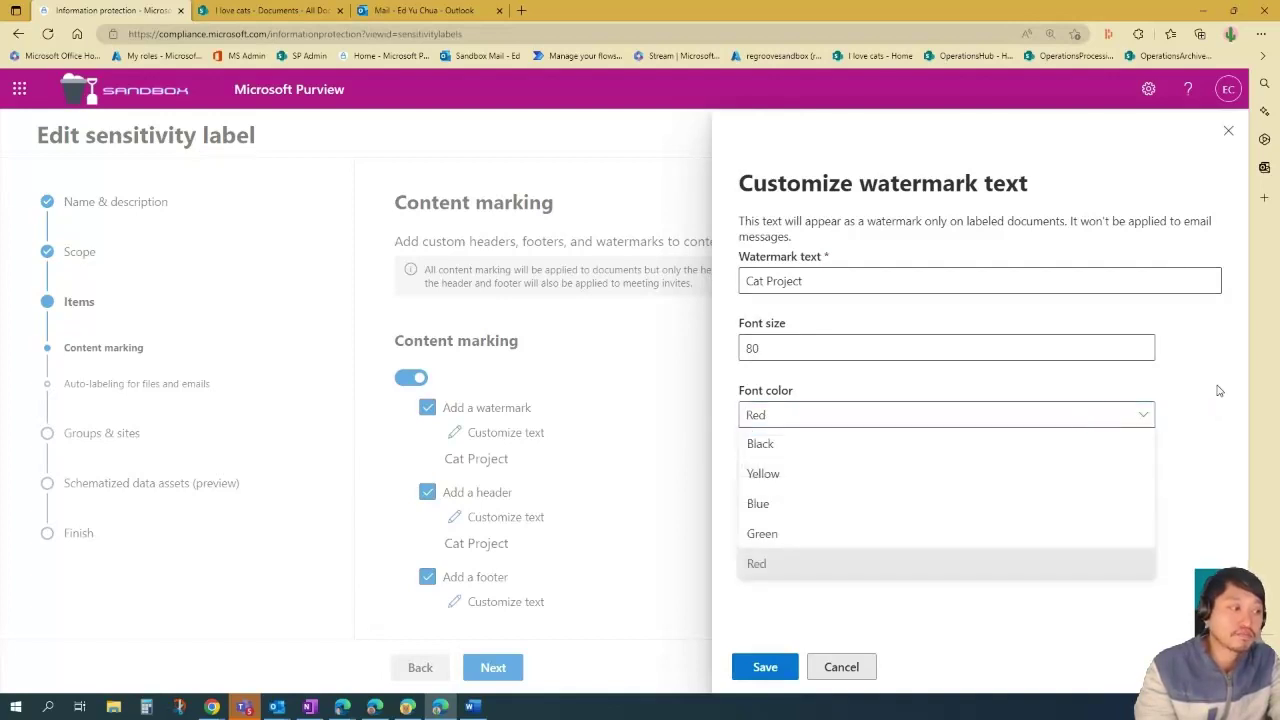
{"action": "left_click", "coordinate": [1168, 430]}
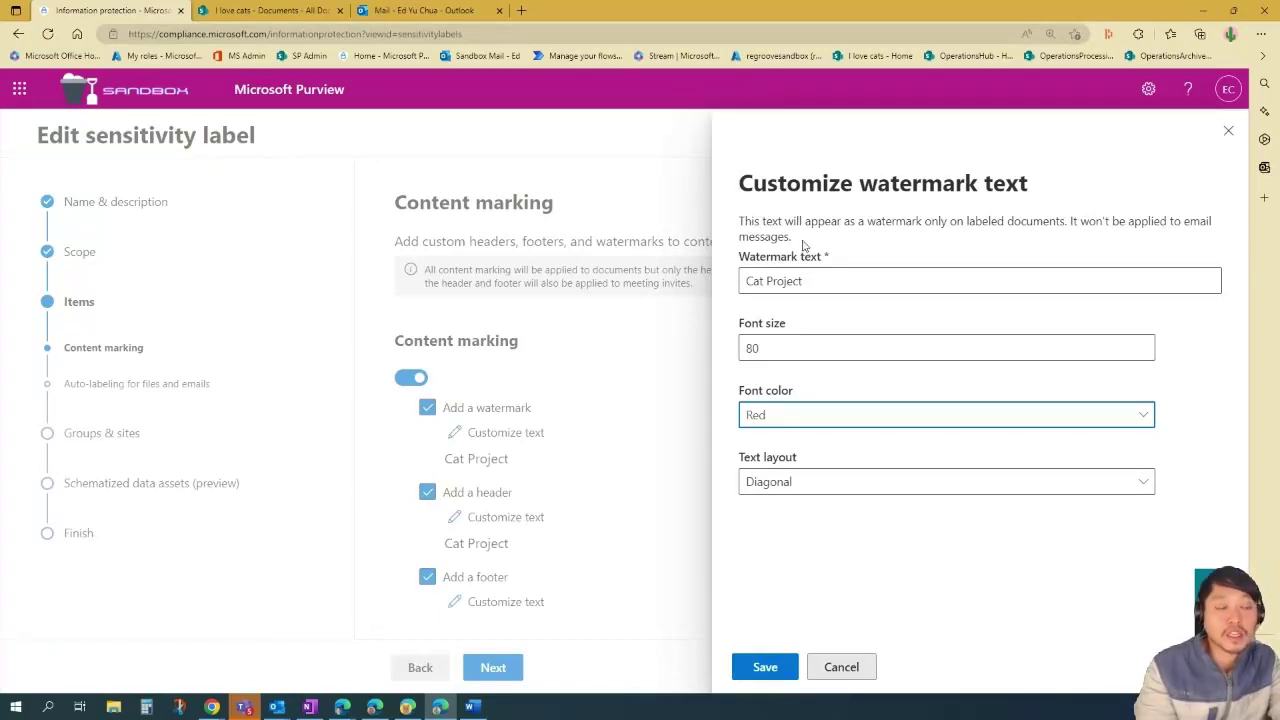
{"action": "left_click", "coordinate": [765, 667]}
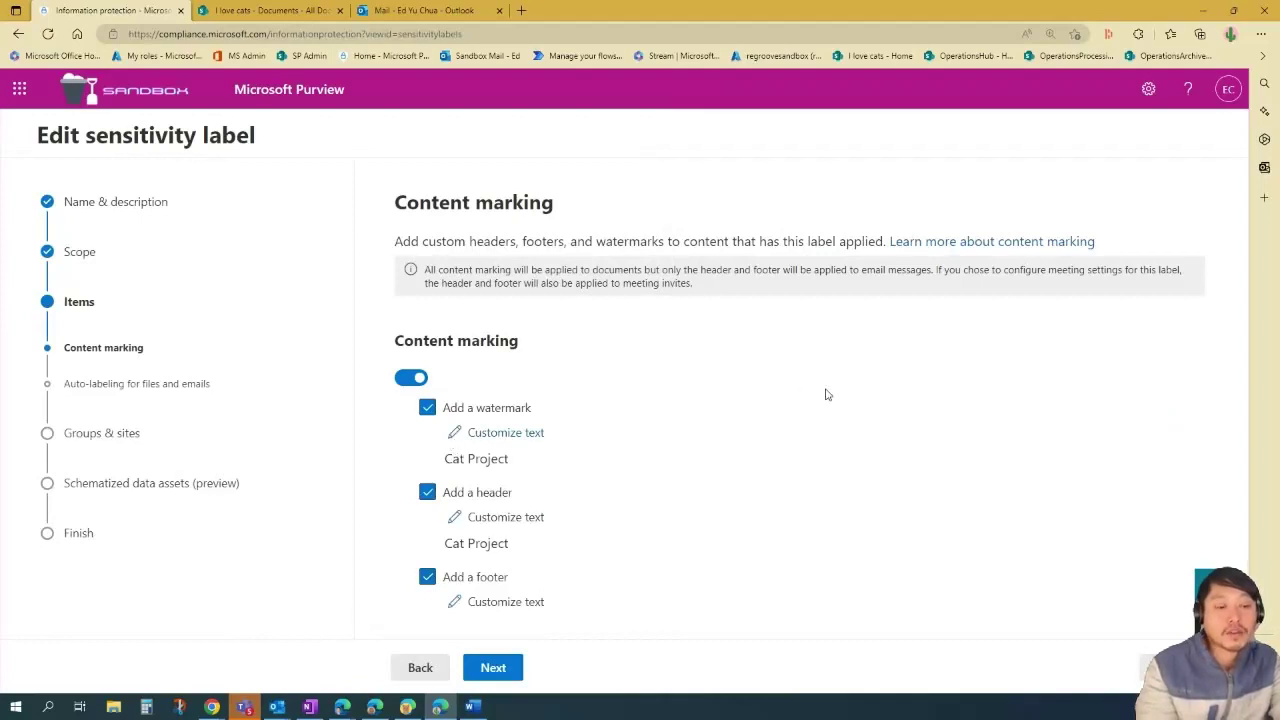
Step: Save the header as 'Cat Project' in red, size 20, centre-aligned
{"action": "left_click", "coordinate": [497, 523]}
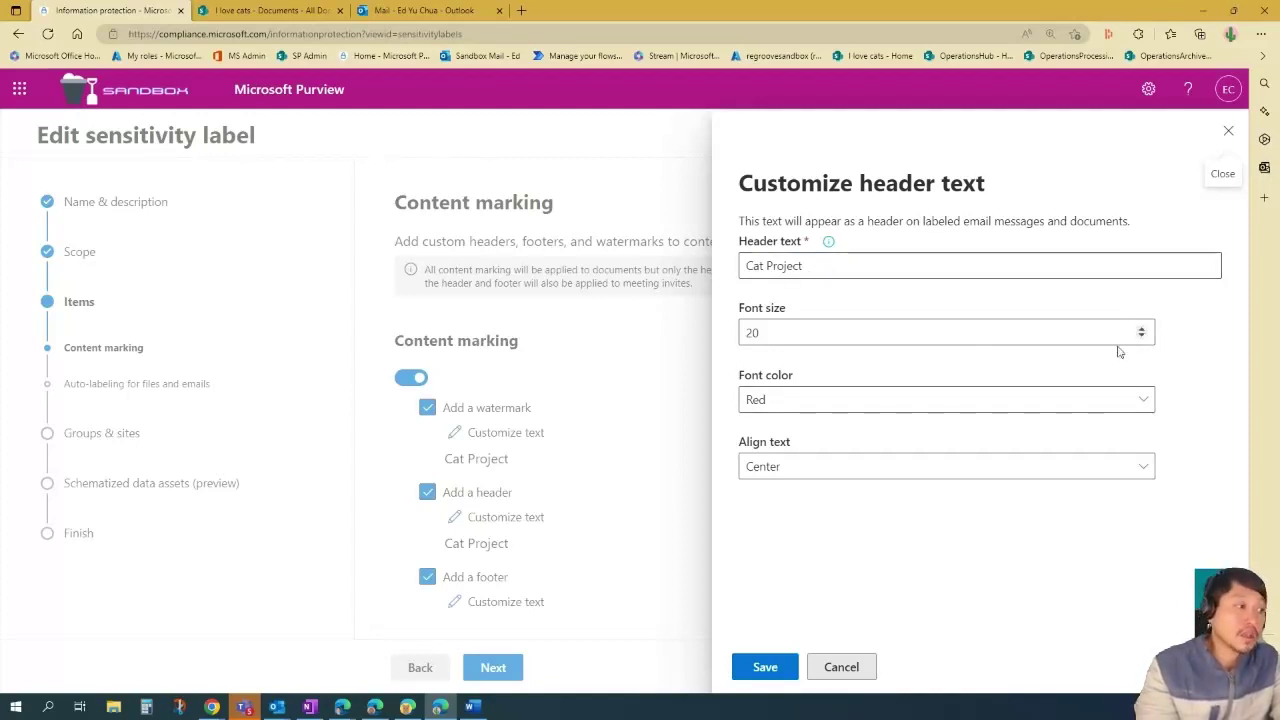
{"action": "left_click", "coordinate": [1142, 400]}
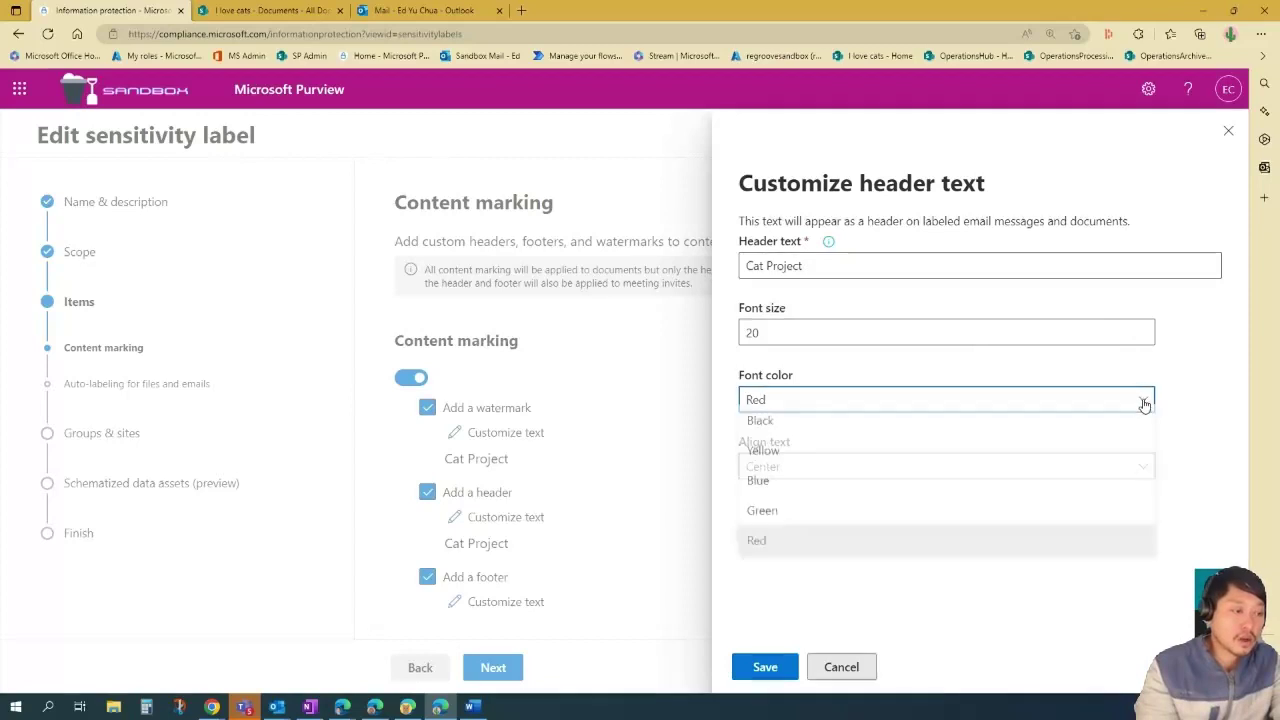
{"action": "left_click", "coordinate": [1190, 420]}
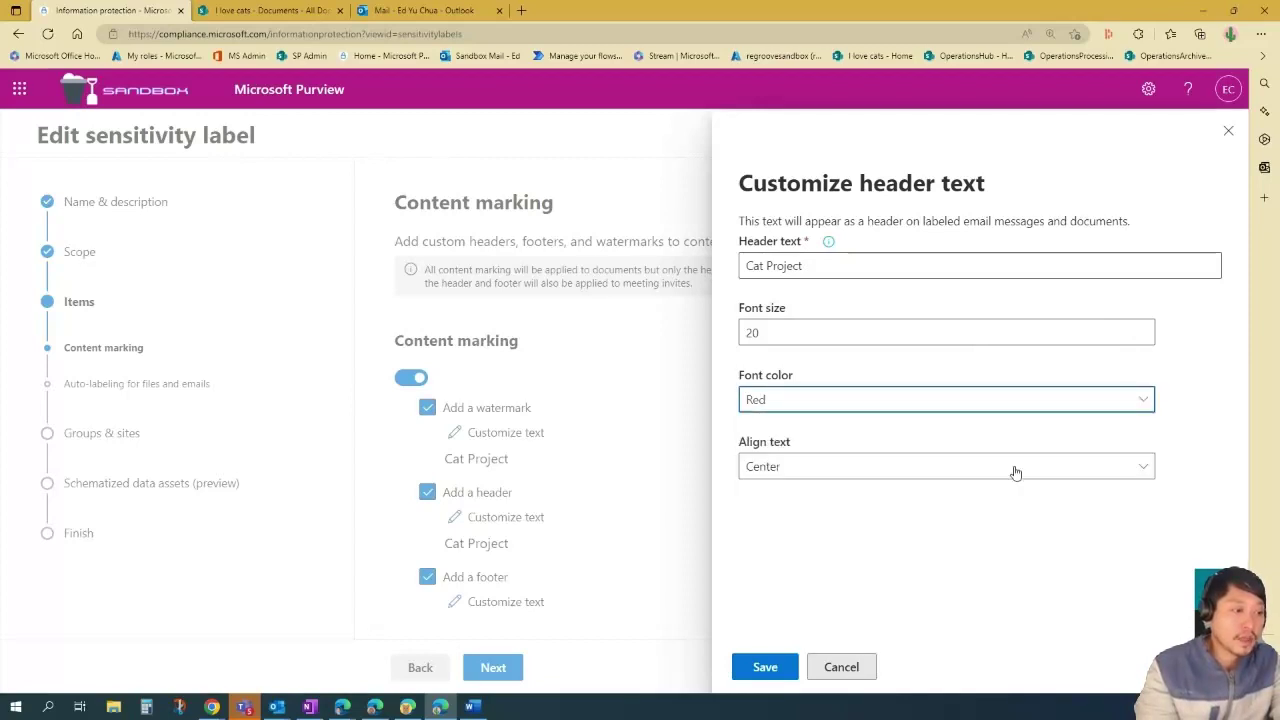
{"action": "left_click", "coordinate": [1138, 479]}
{"action": "left_click", "coordinate": [880, 523]}
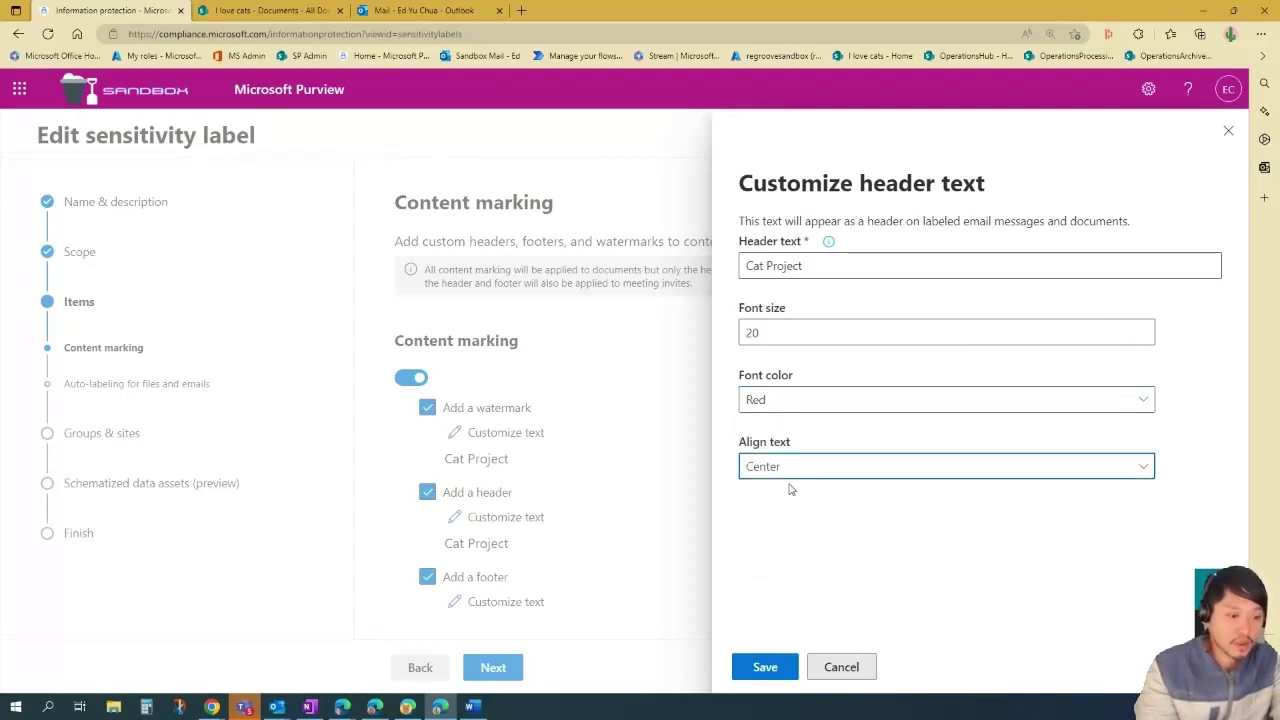
{"action": "left_click", "coordinate": [762, 667]}
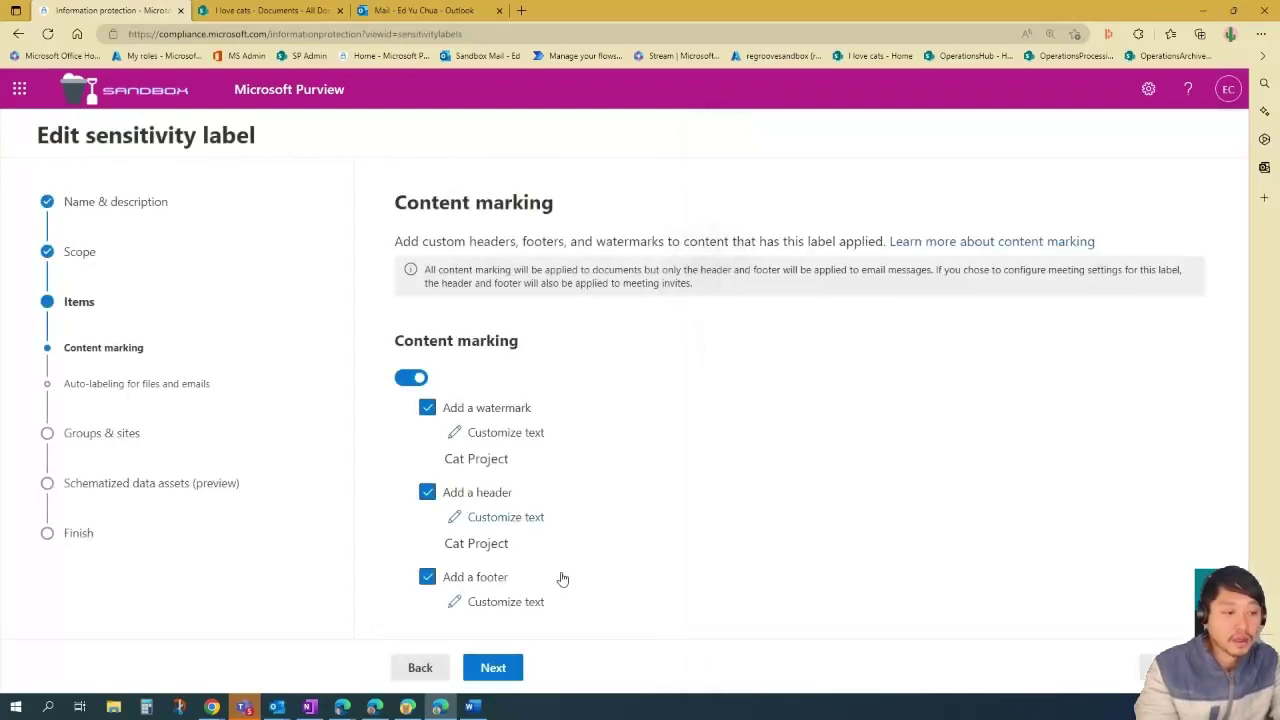
Step: Uncheck Add a footer, then go past Auto-labeling, Groups & sites and Schematized data assets
{"action": "left_click", "coordinate": [427, 578]}
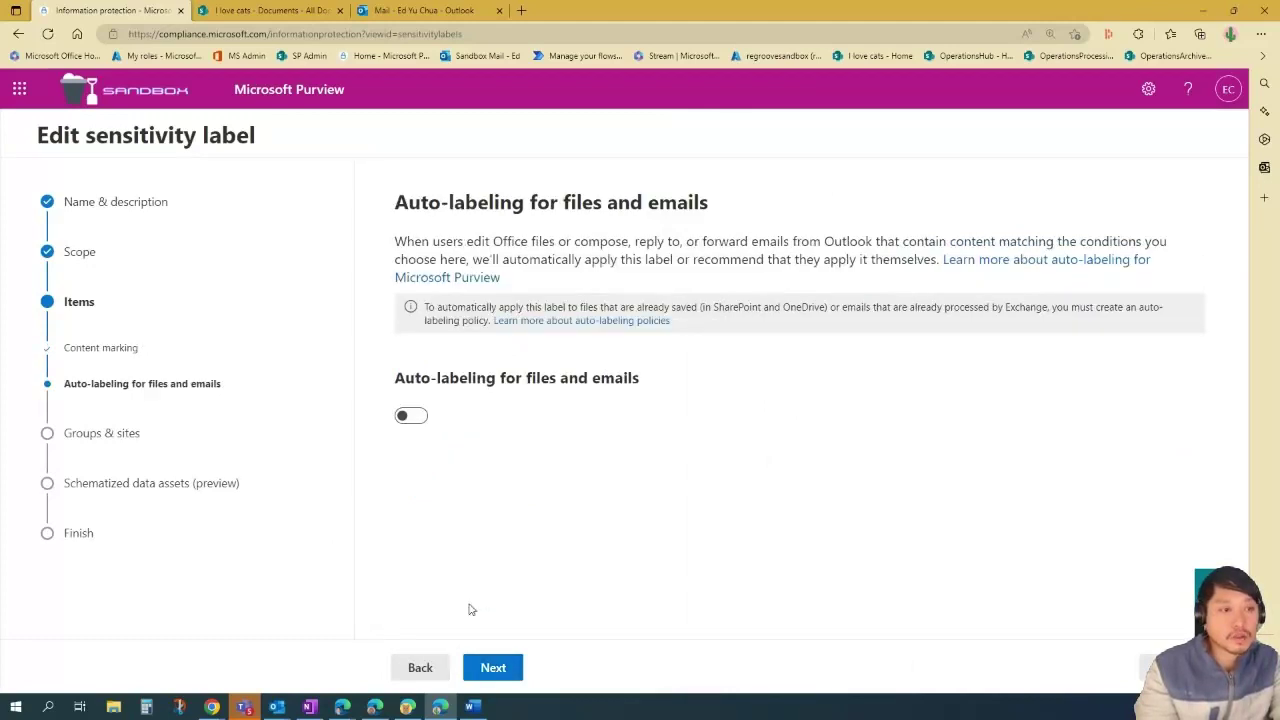
{"action": "left_click", "coordinate": [493, 667]}
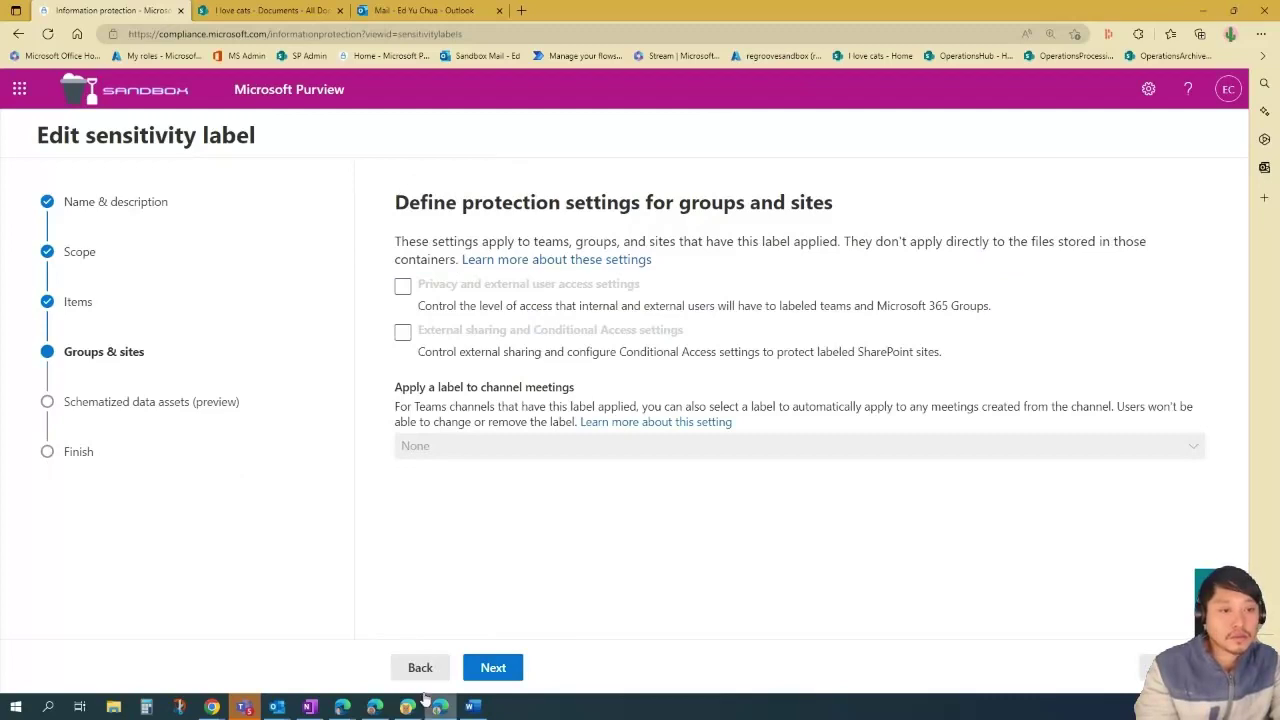
{"action": "left_click", "coordinate": [494, 678]}
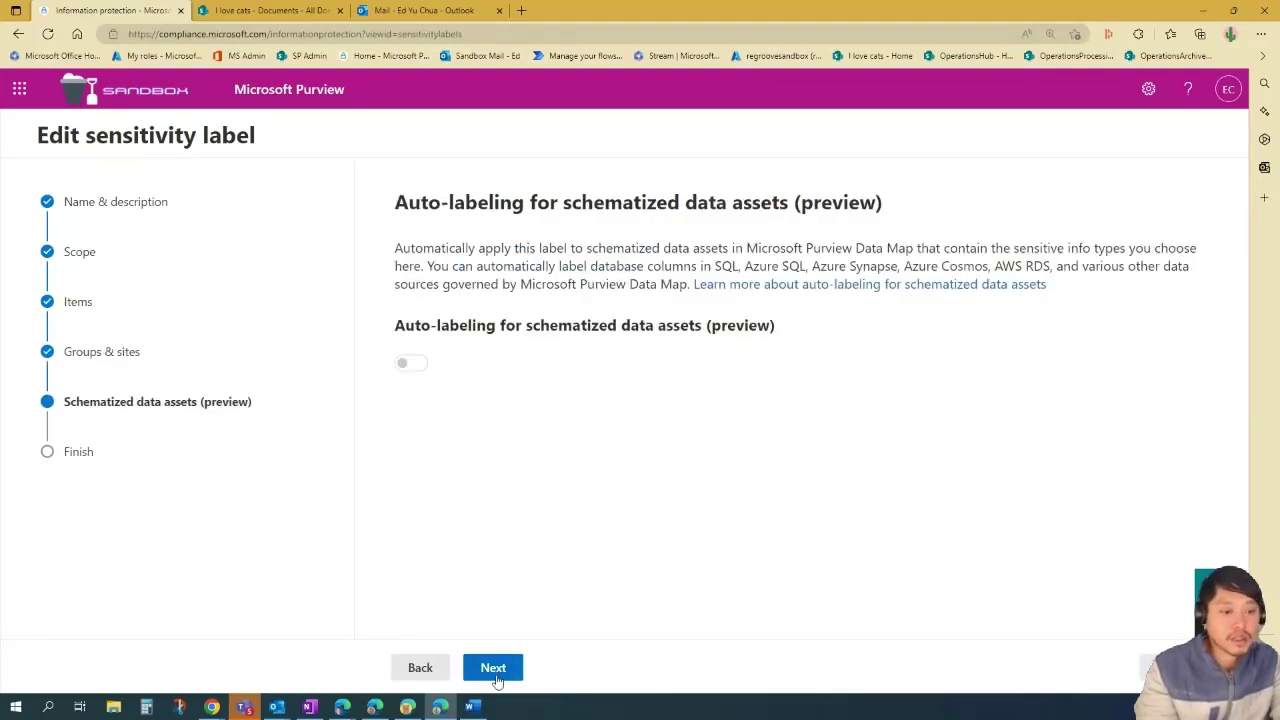
{"action": "left_click", "coordinate": [494, 671]}
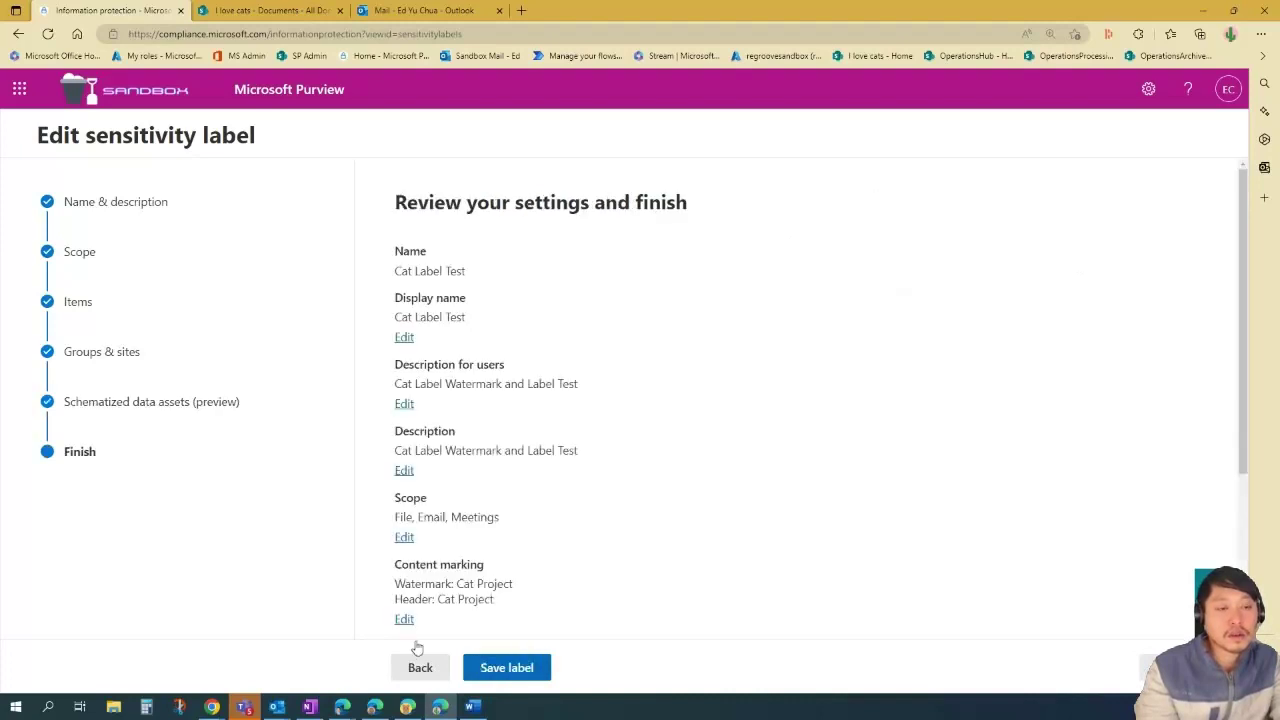
{"action": "scroll", "coordinate": [433, 228], "scroll_direction": "down", "scroll_amount": 2}
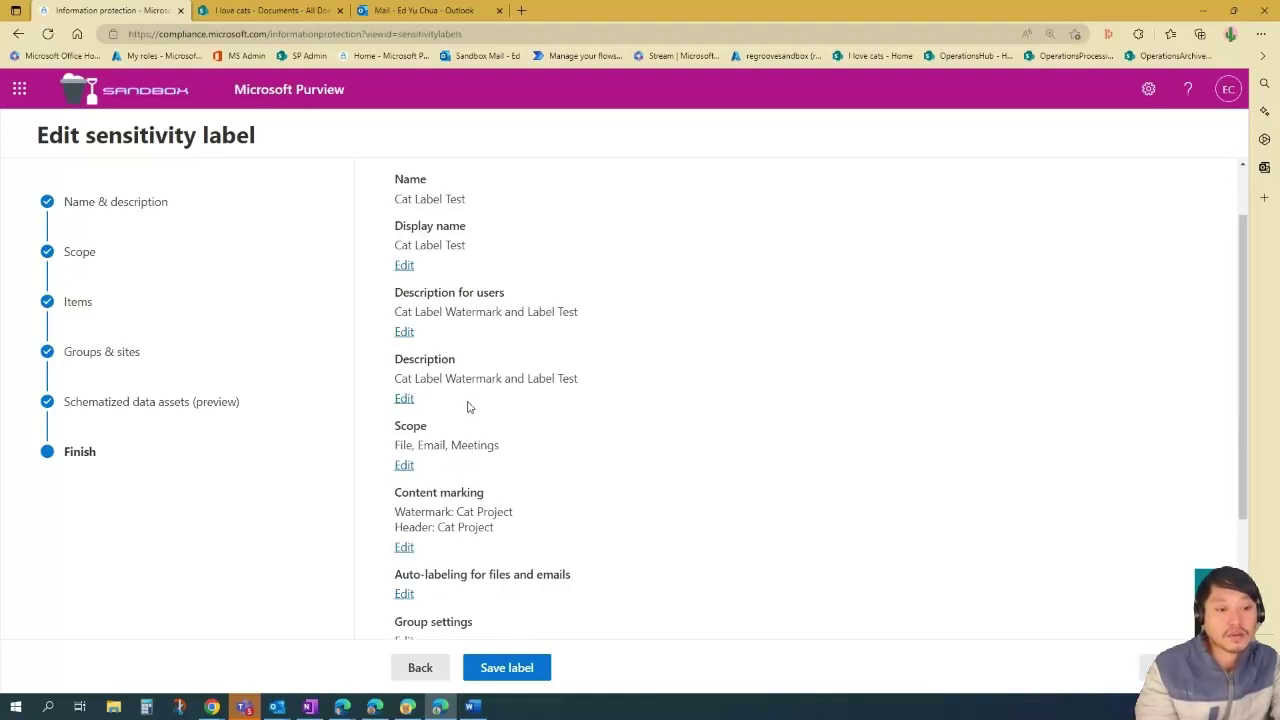
Step: Review the summary of Cat Label Test's settings and save the label
{"action": "scroll", "coordinate": [447, 268], "scroll_direction": "up", "scroll_amount": 2}
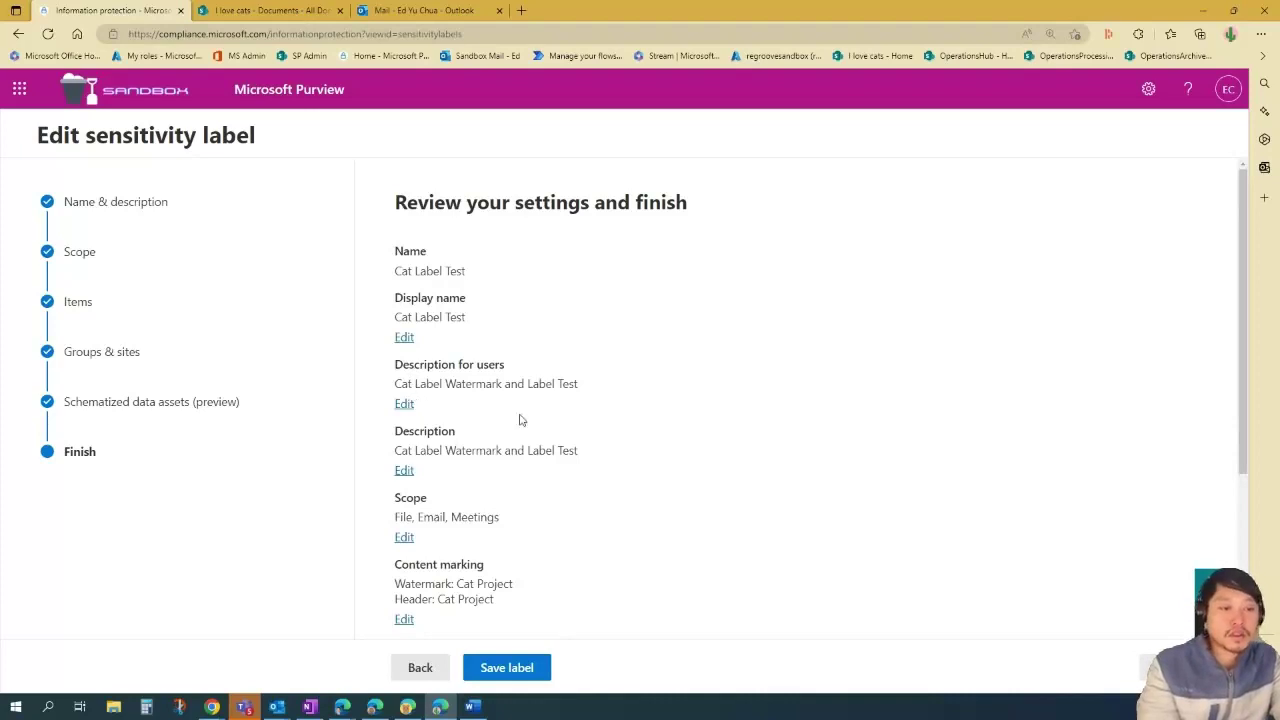
{"action": "scroll", "coordinate": [430, 540], "scroll_direction": "down", "scroll_amount": 1}
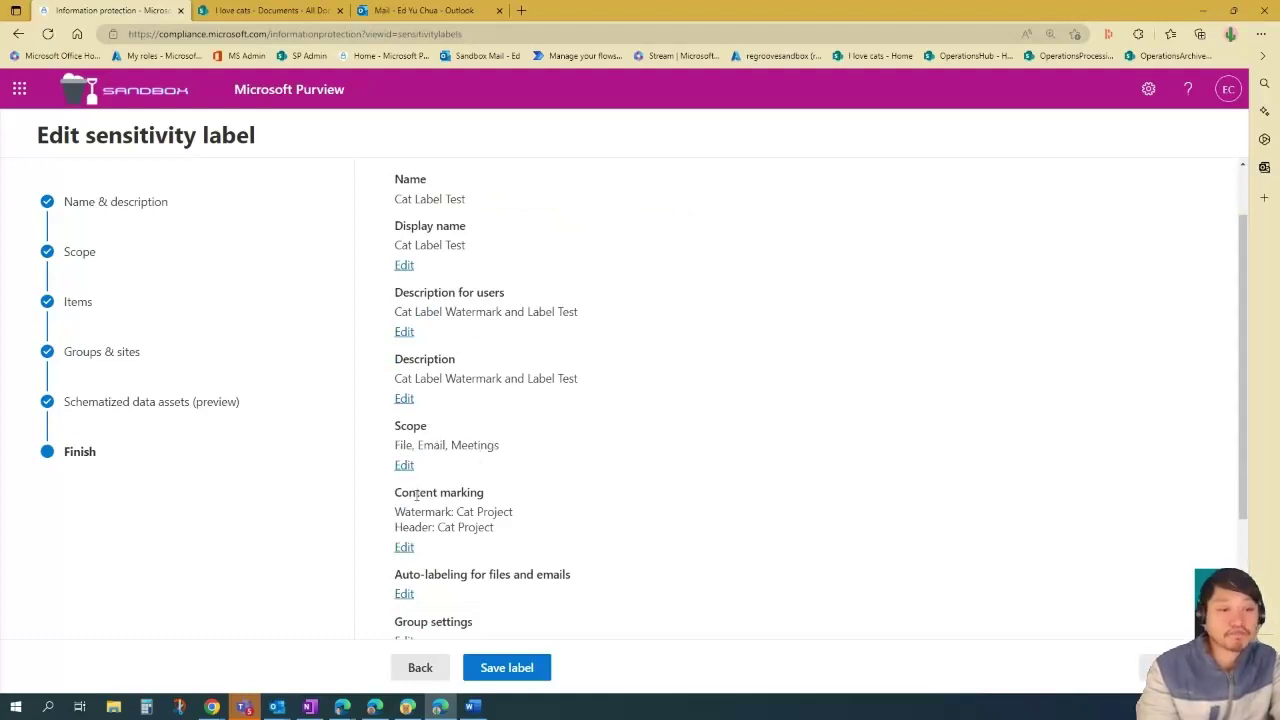
{"action": "scroll", "coordinate": [417, 495], "scroll_direction": "down", "scroll_amount": 1}
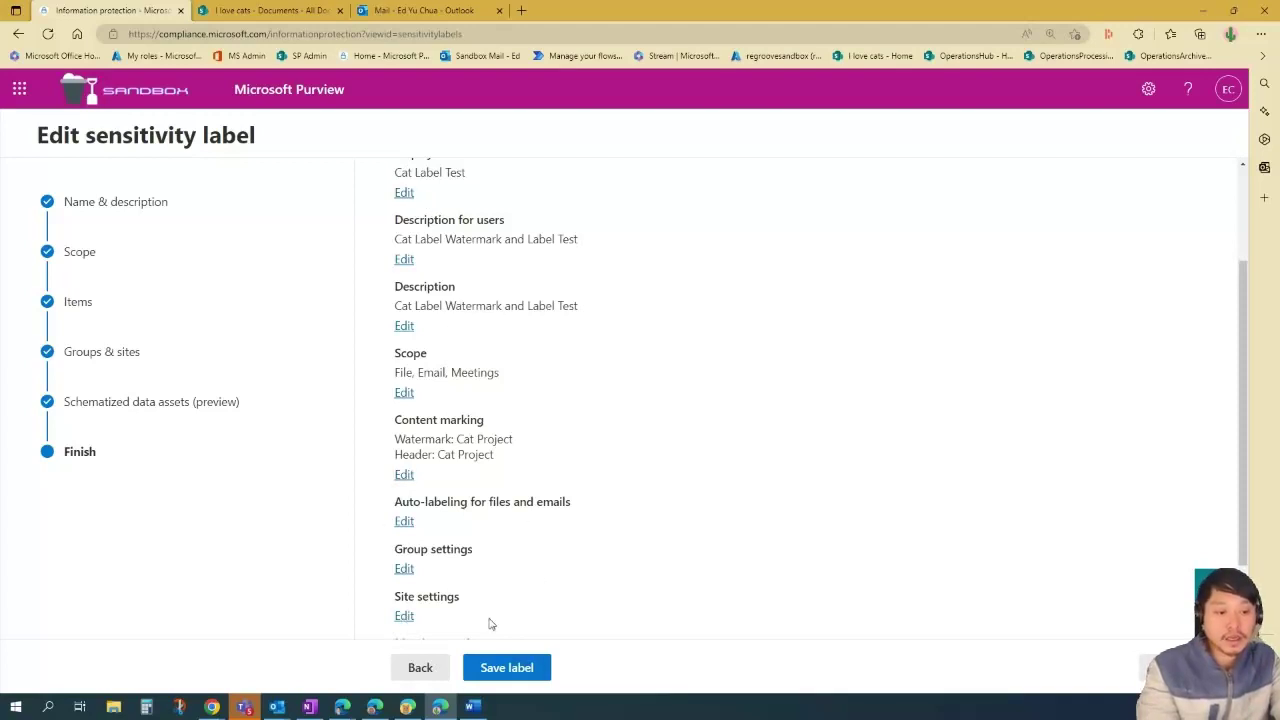
{"action": "left_click", "coordinate": [524, 669]}
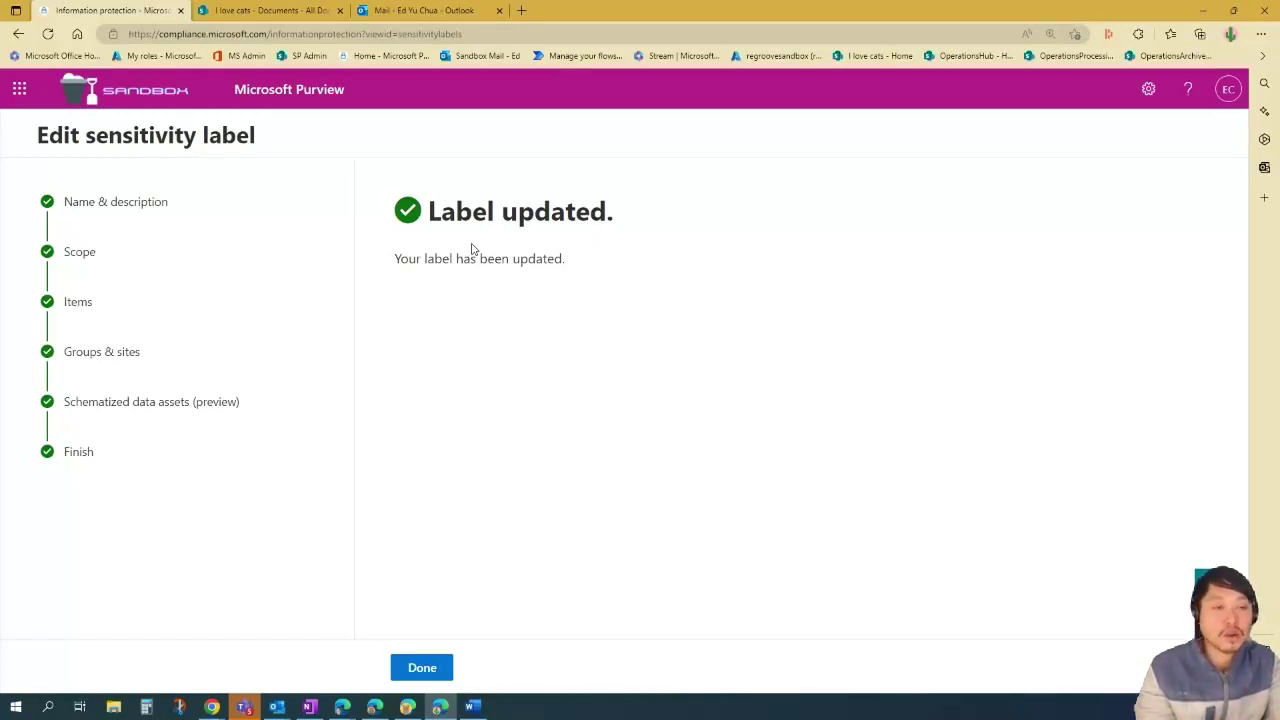
Step: Open the 'Cat label for email and watermark test' policy in the Edit policy wizard
{"action": "left_click", "coordinate": [424, 668]}
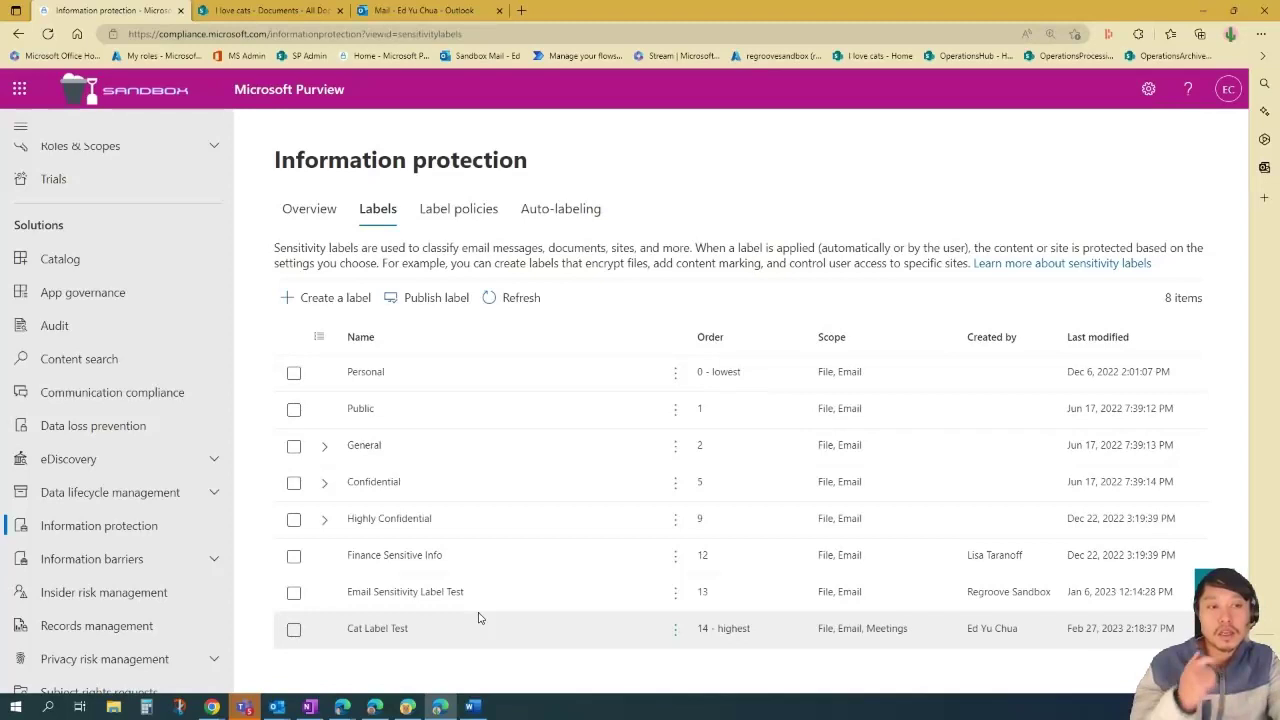
{"action": "left_click", "coordinate": [460, 218]}
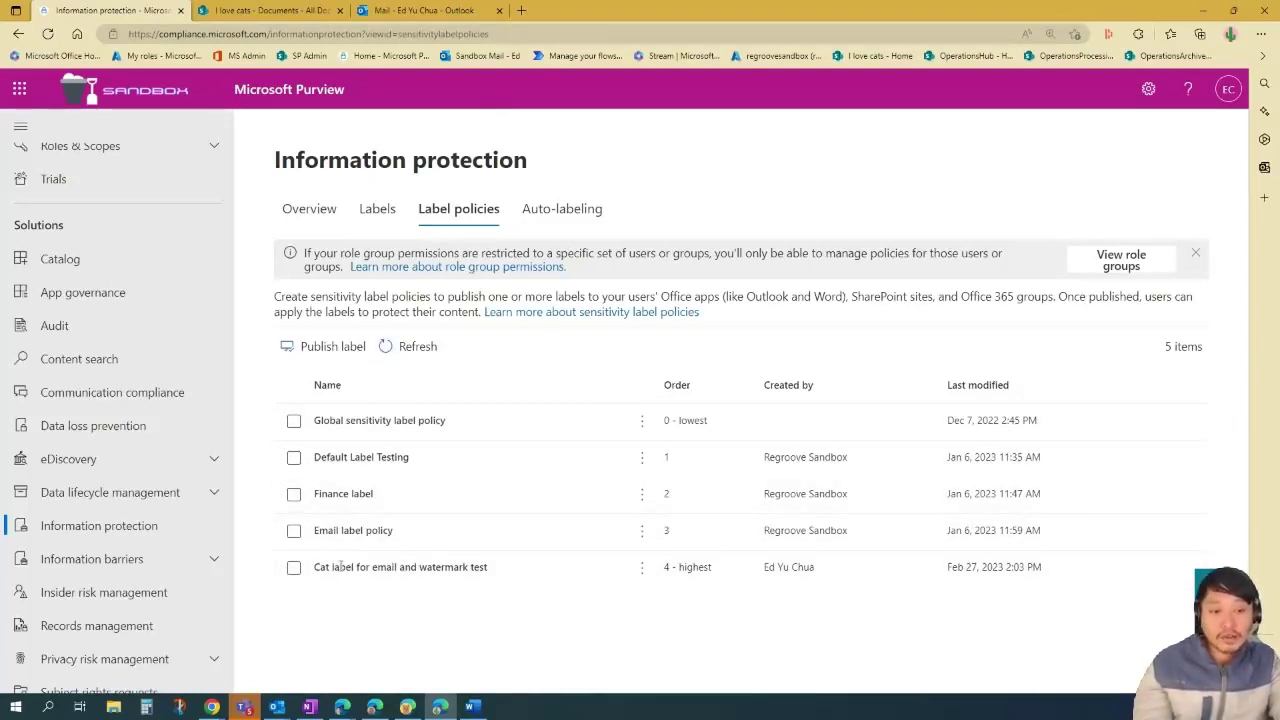
{"action": "left_click", "coordinate": [407, 567]}
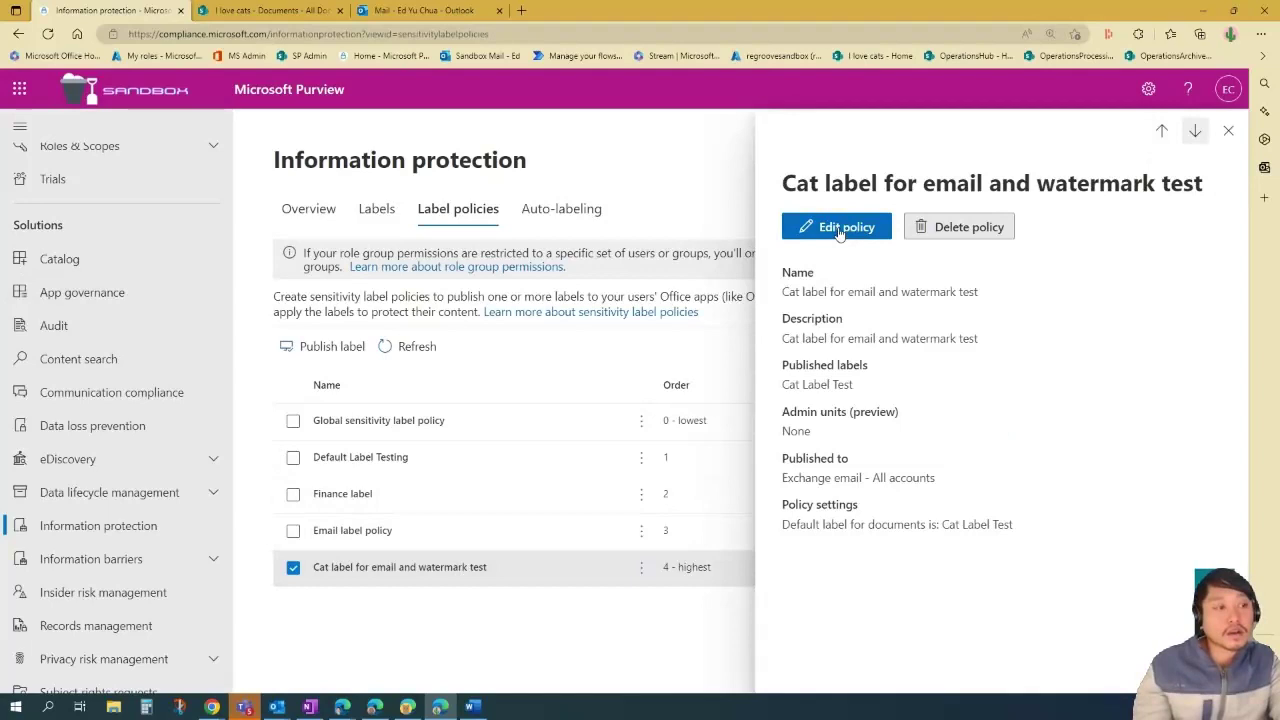
{"action": "left_click", "coordinate": [838, 228]}
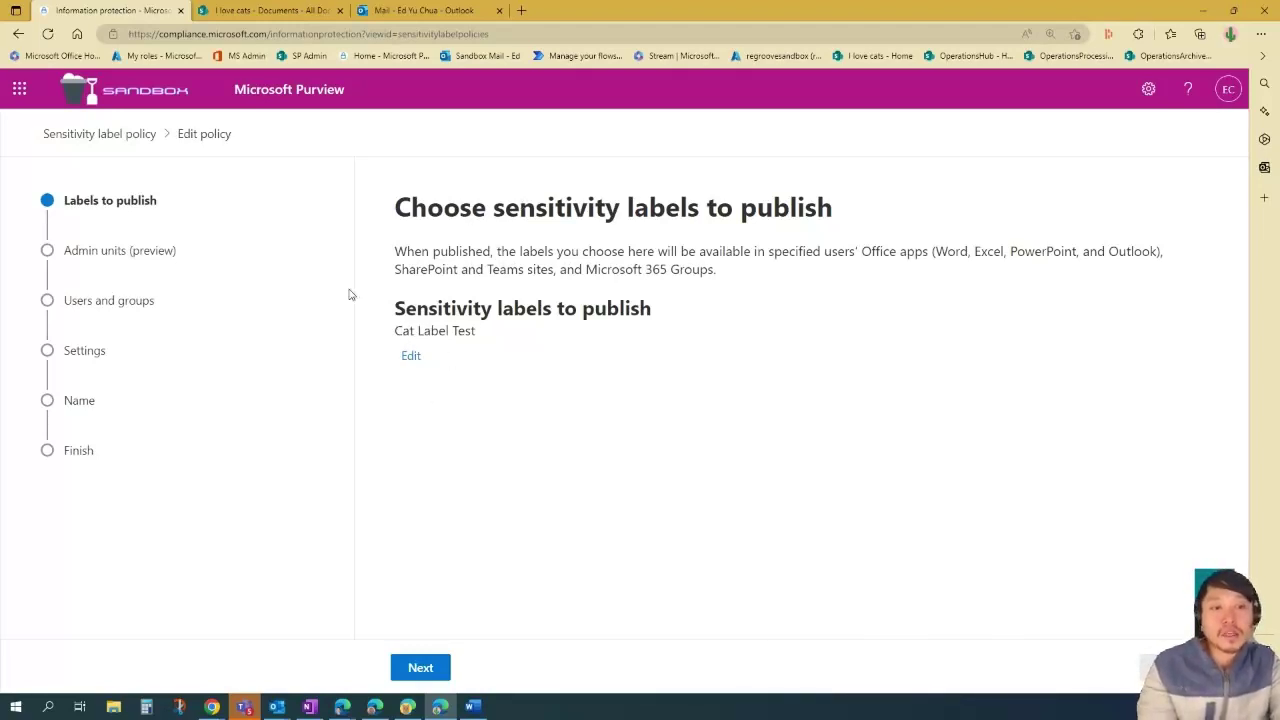
Step: Advance through admin units, users and groups, and policy settings to the document default label step
{"action": "left_click", "coordinate": [421, 667]}
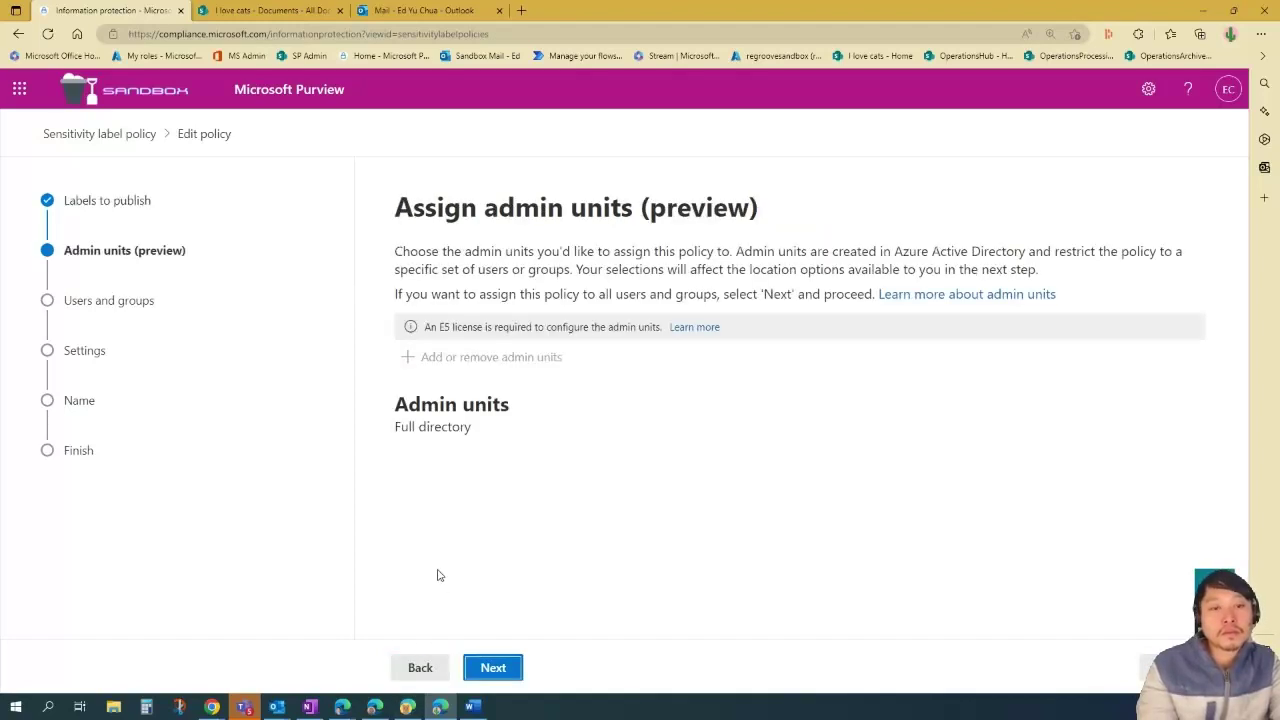
{"action": "left_click", "coordinate": [494, 668]}
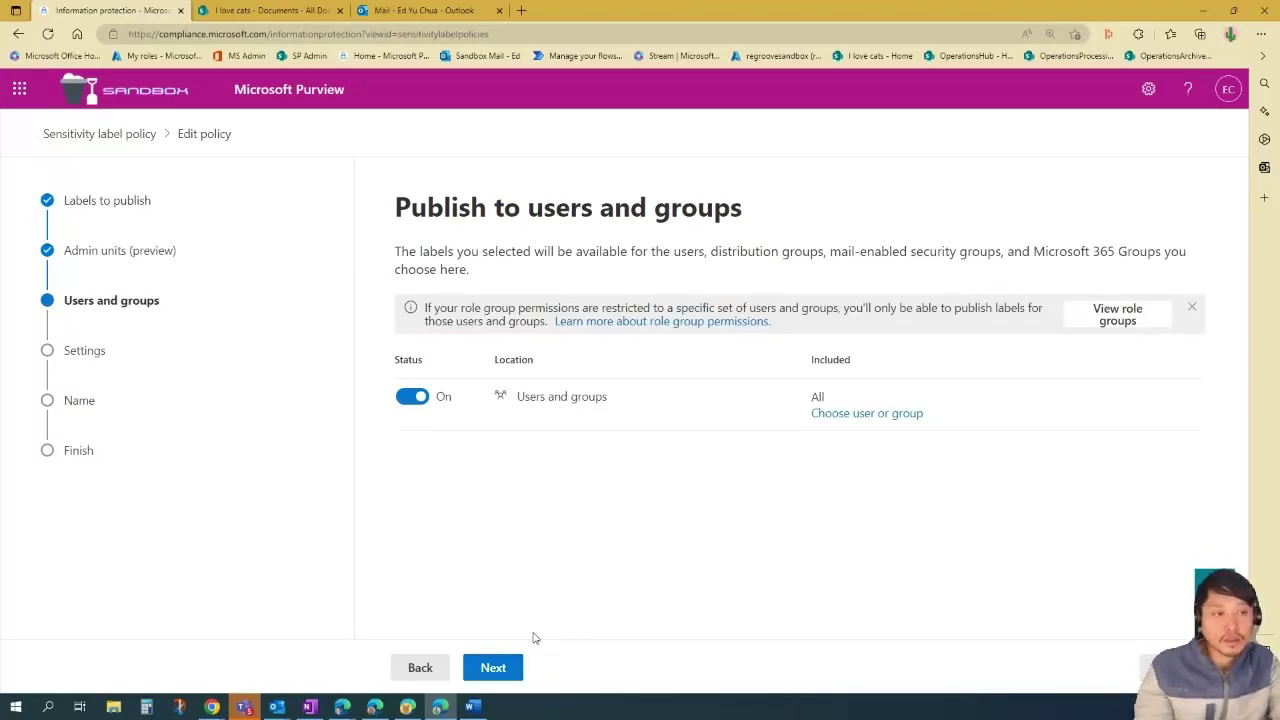
{"action": "left_click", "coordinate": [500, 672]}
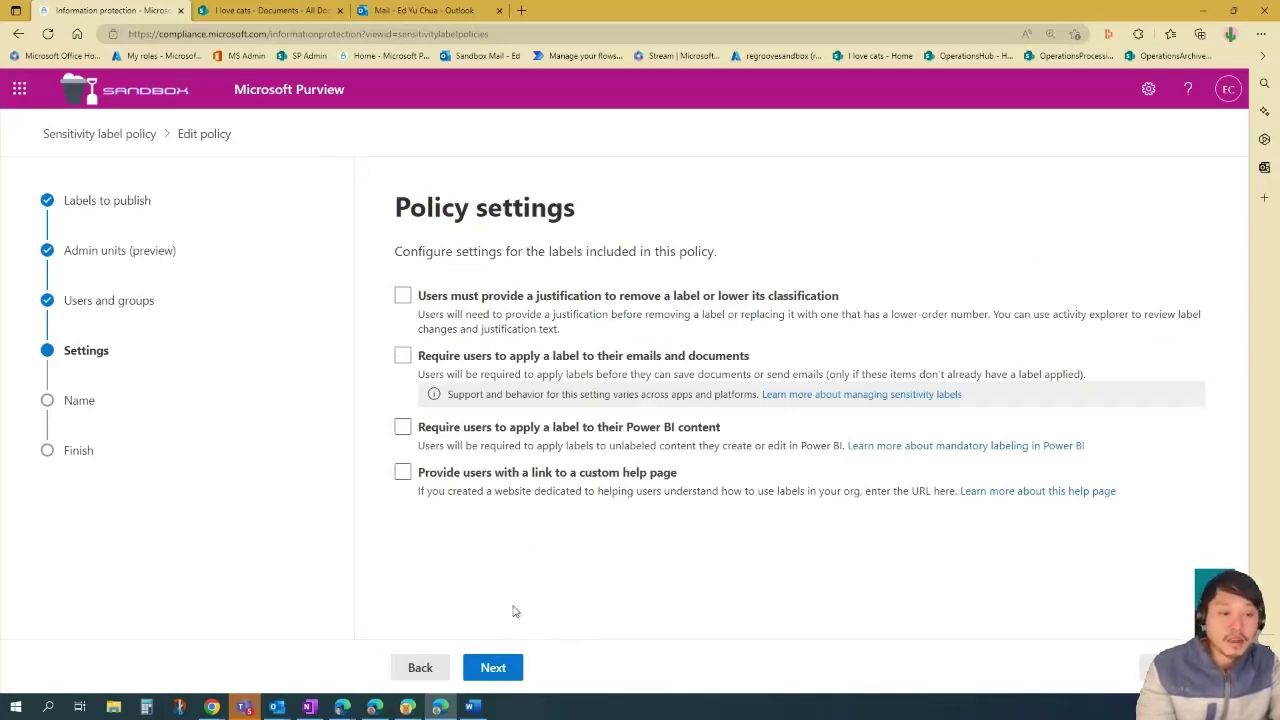
{"action": "left_click", "coordinate": [505, 676]}
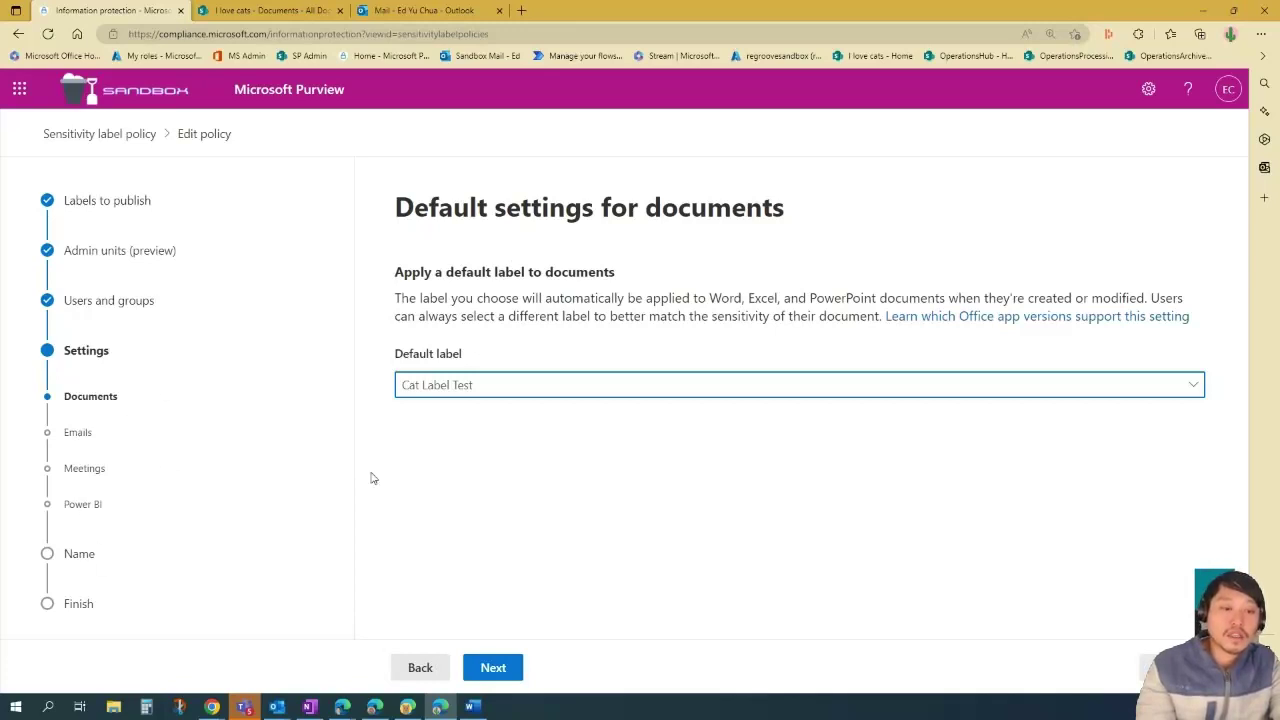
Step: Keep Cat Label Test as the document default, skip email, meeting and Power BI defaults, and submit
{"action": "left_click", "coordinate": [506, 671]}
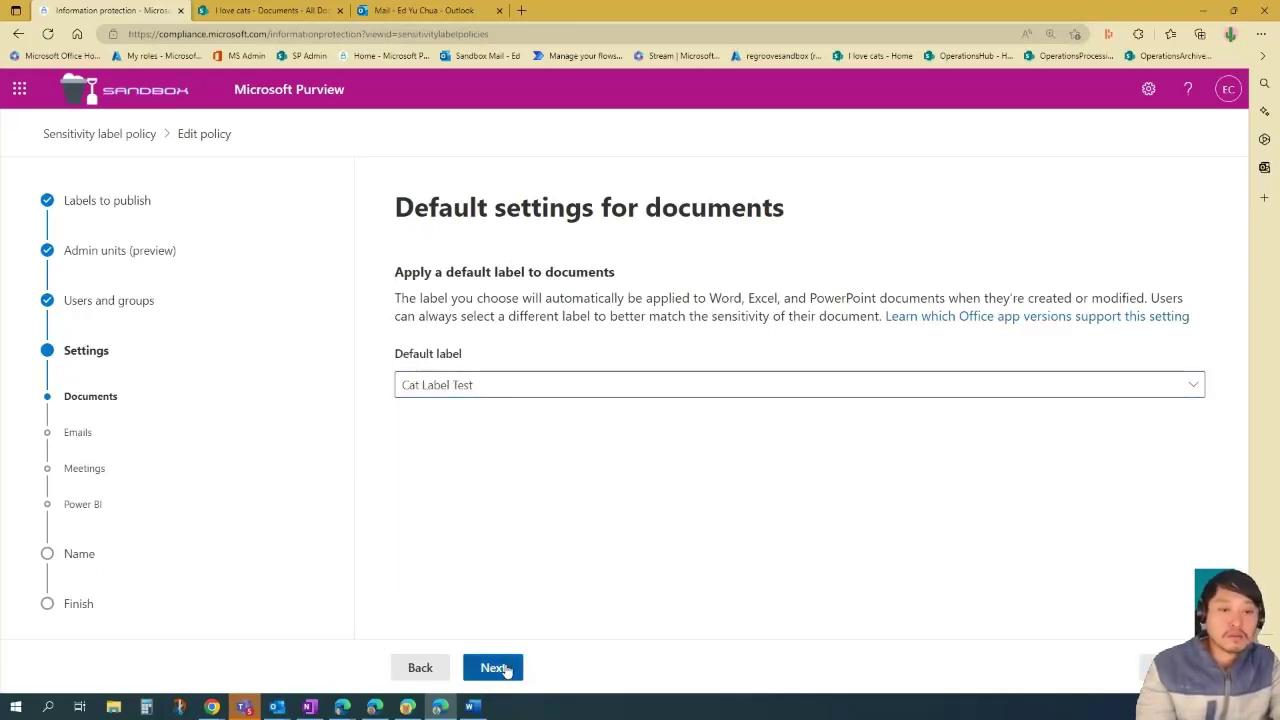
{"action": "left_click", "coordinate": [491, 667]}
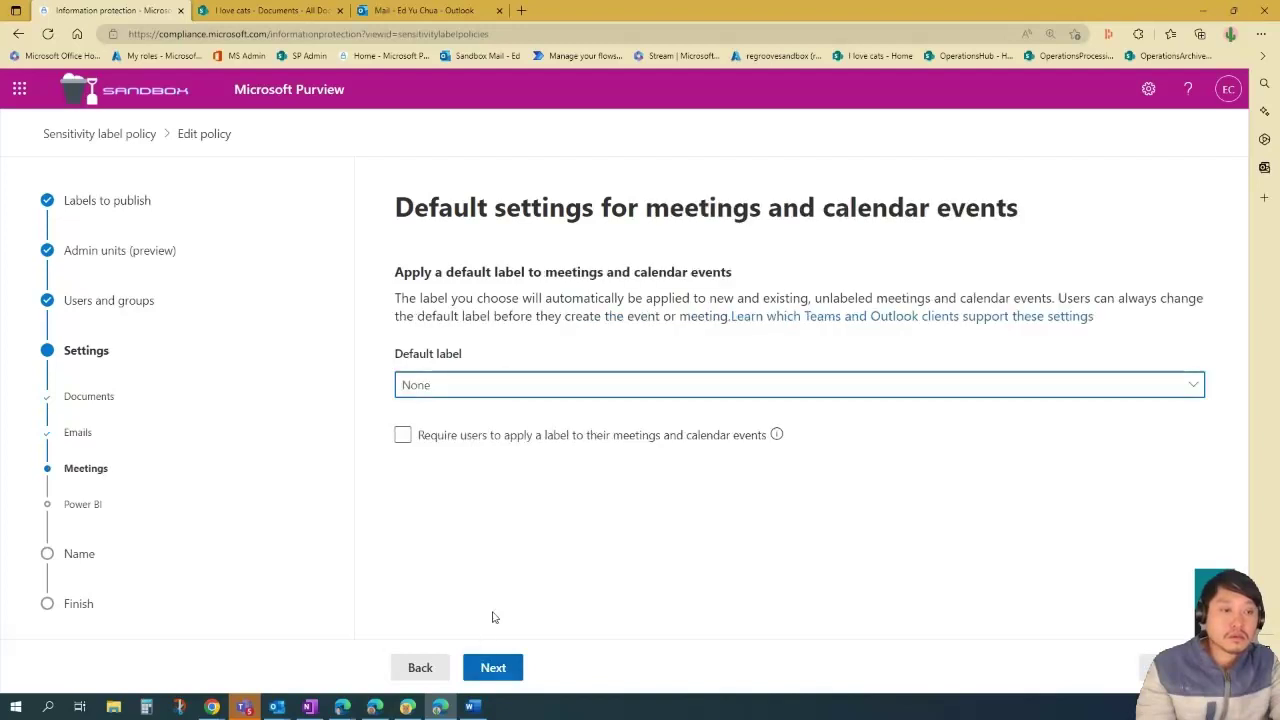
{"action": "left_click", "coordinate": [492, 668]}
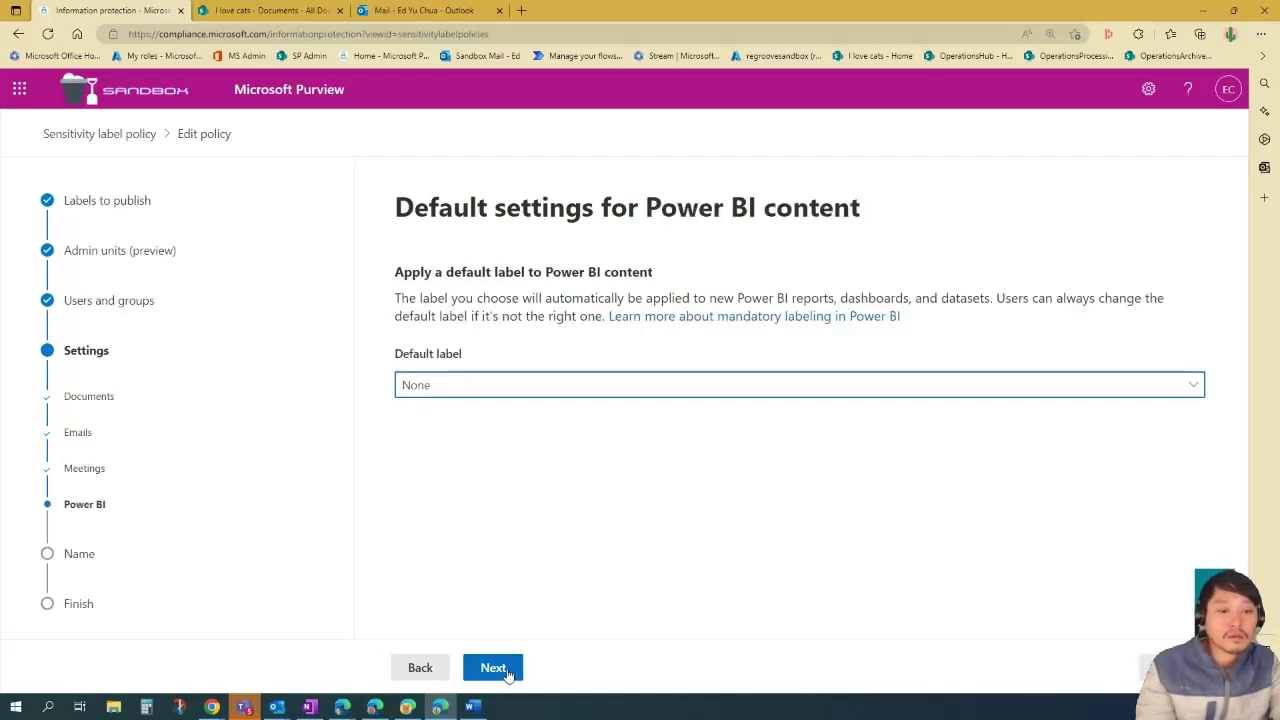
{"action": "left_click", "coordinate": [507, 672]}
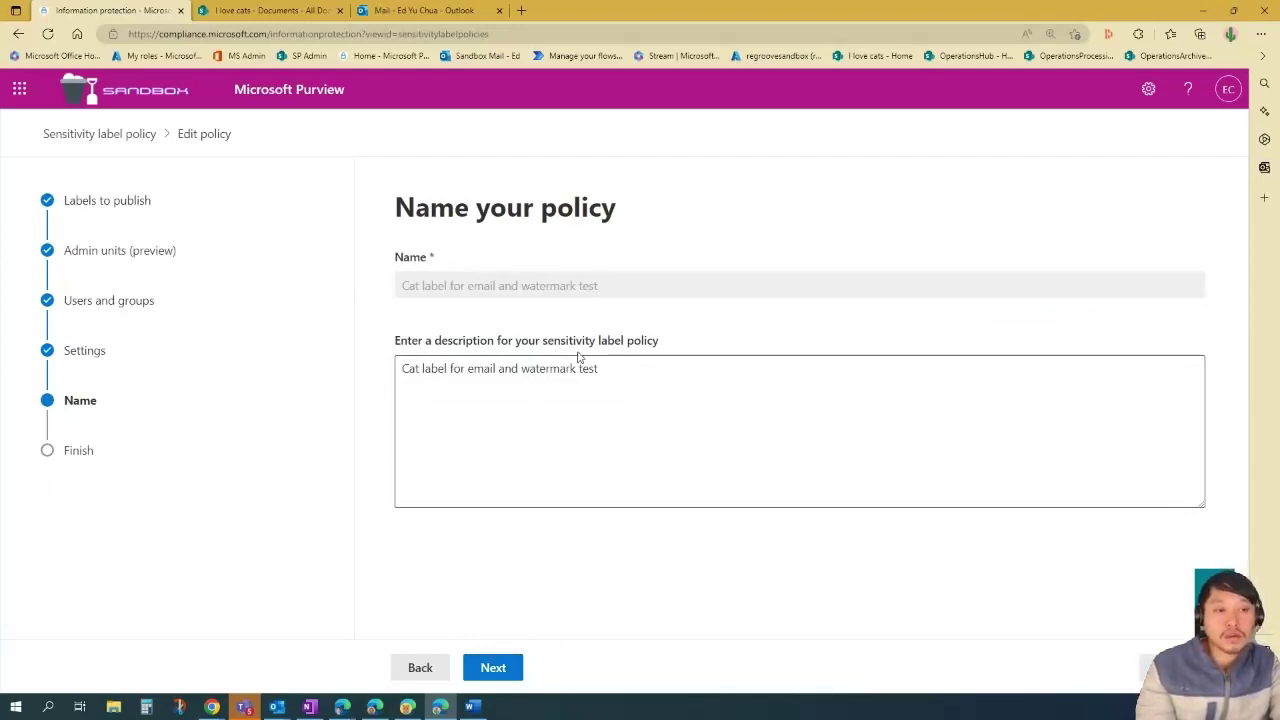
{"action": "left_click", "coordinate": [493, 666]}
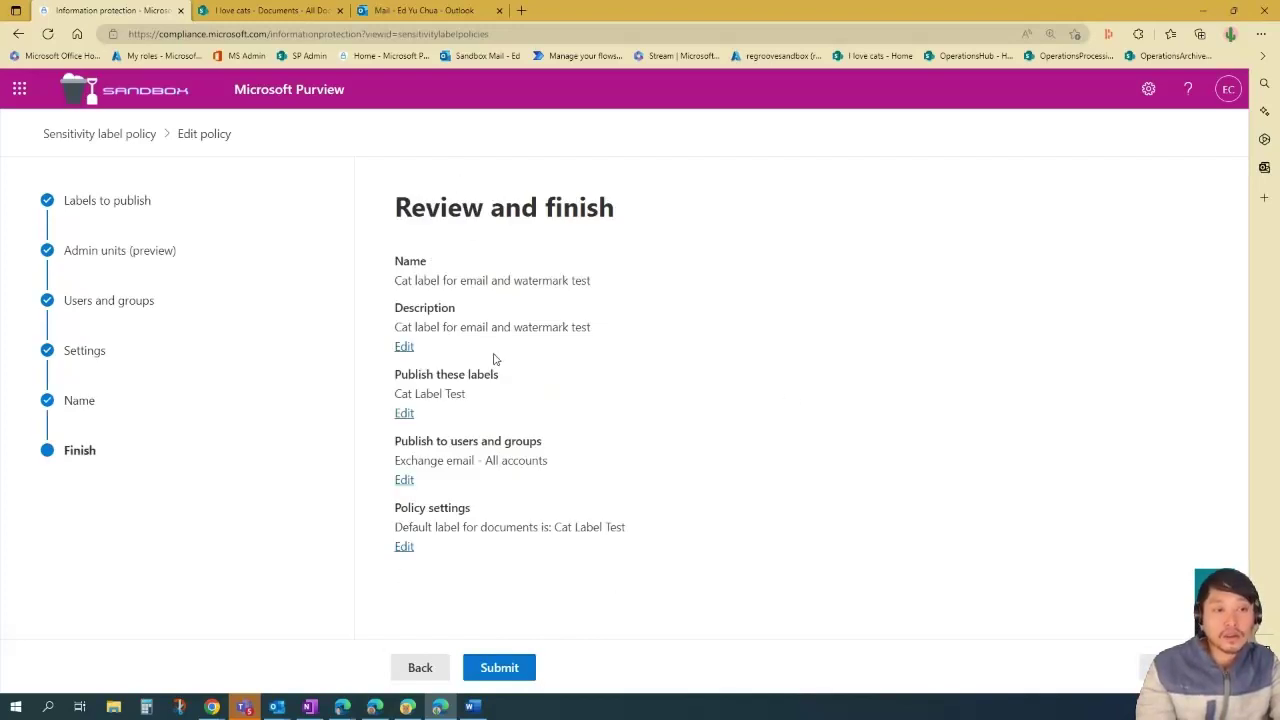
{"action": "left_click", "coordinate": [510, 670]}
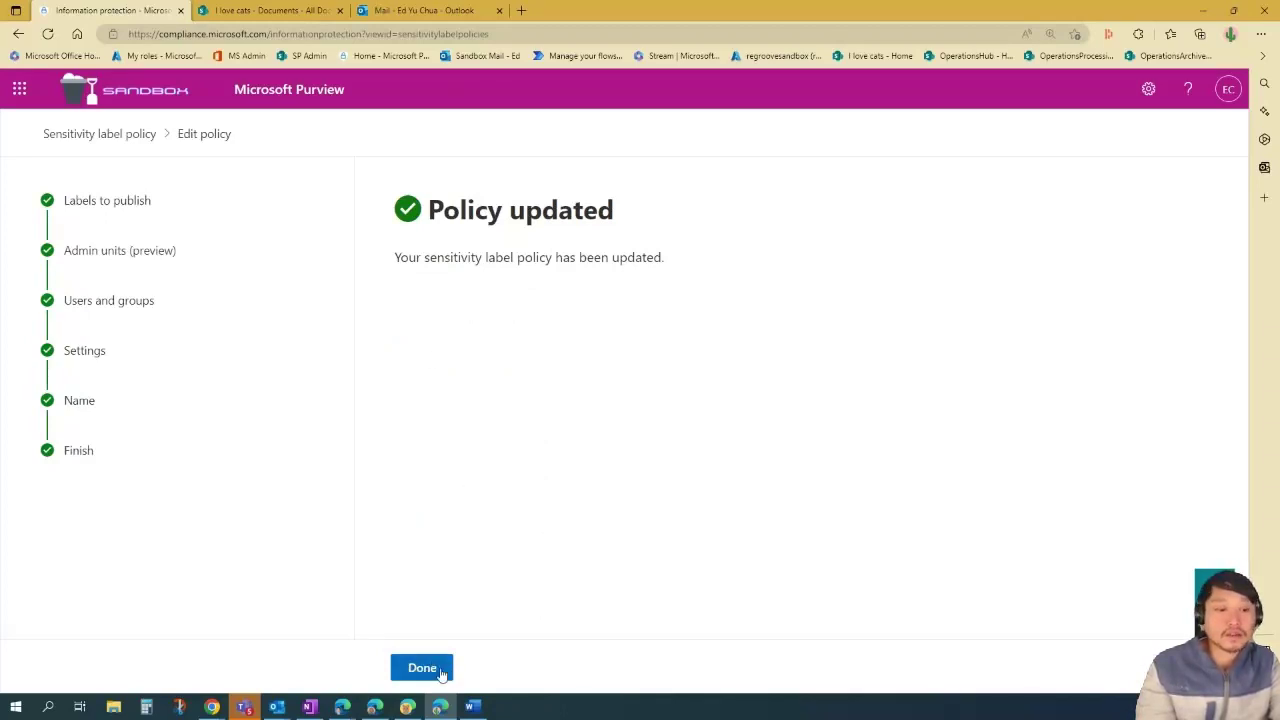
Step: Close the finished Edit policy wizard
{"action": "left_click", "coordinate": [443, 671]}
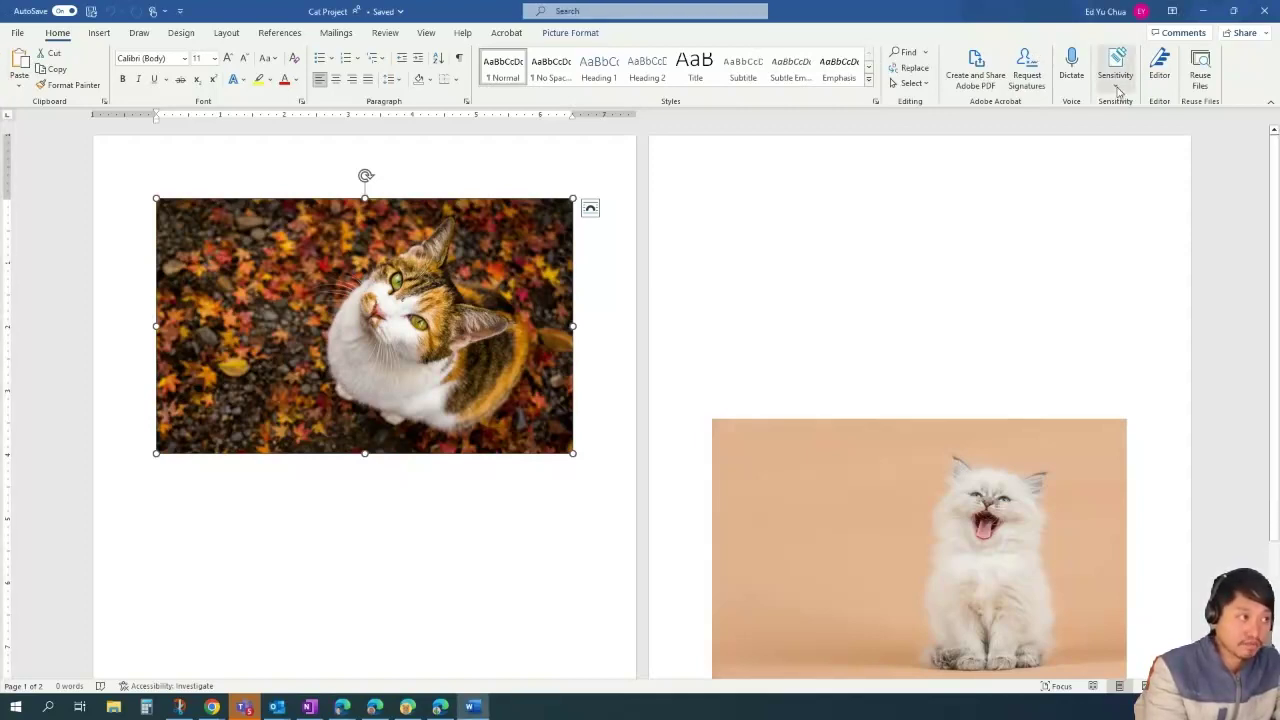
Step: Apply the Cat Label Test sensitivity label to the Cat Project document from the Sensitivity menu
{"action": "left_click", "coordinate": [1116, 88]}
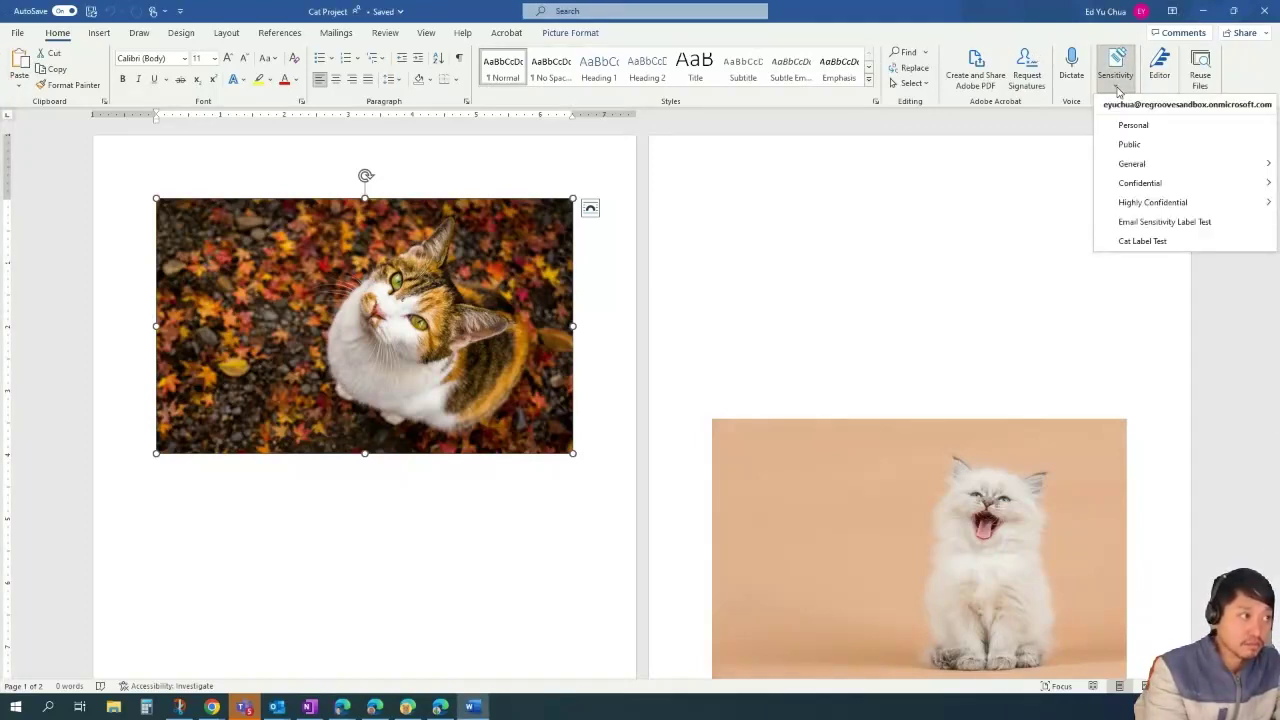
{"action": "left_click", "coordinate": [1146, 242]}
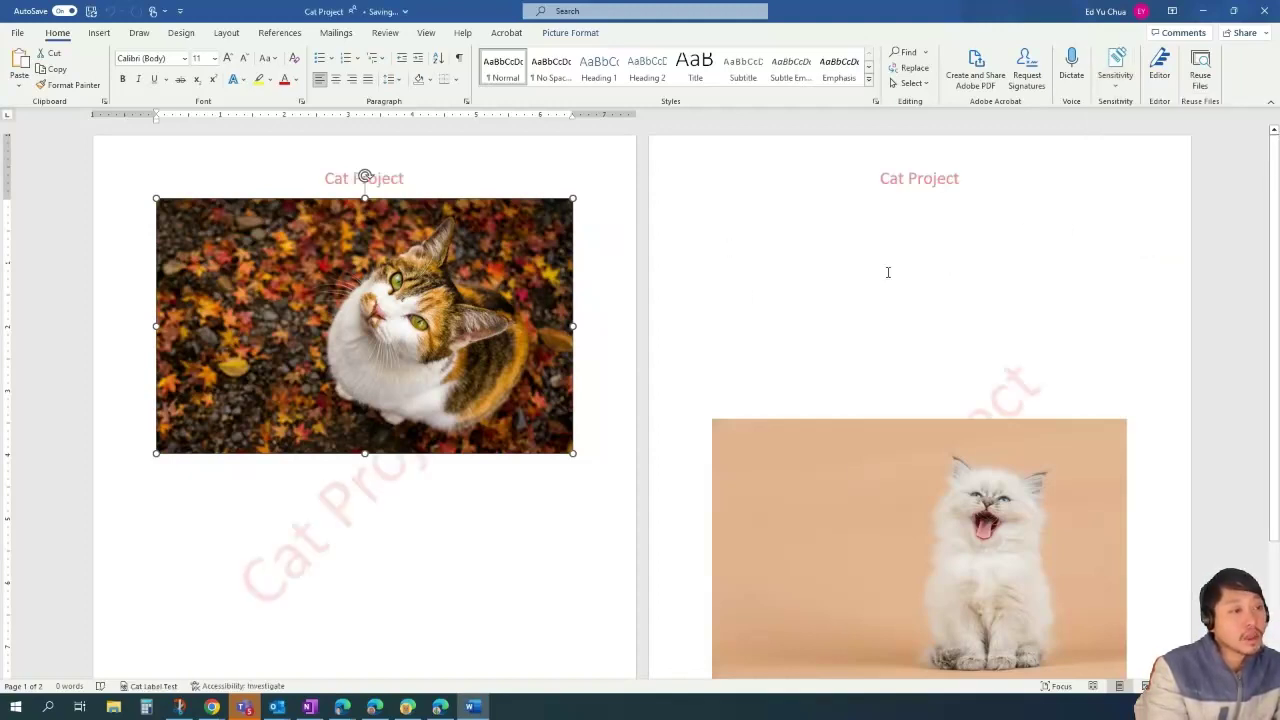
{"action": "left_click", "coordinate": [887, 272]}
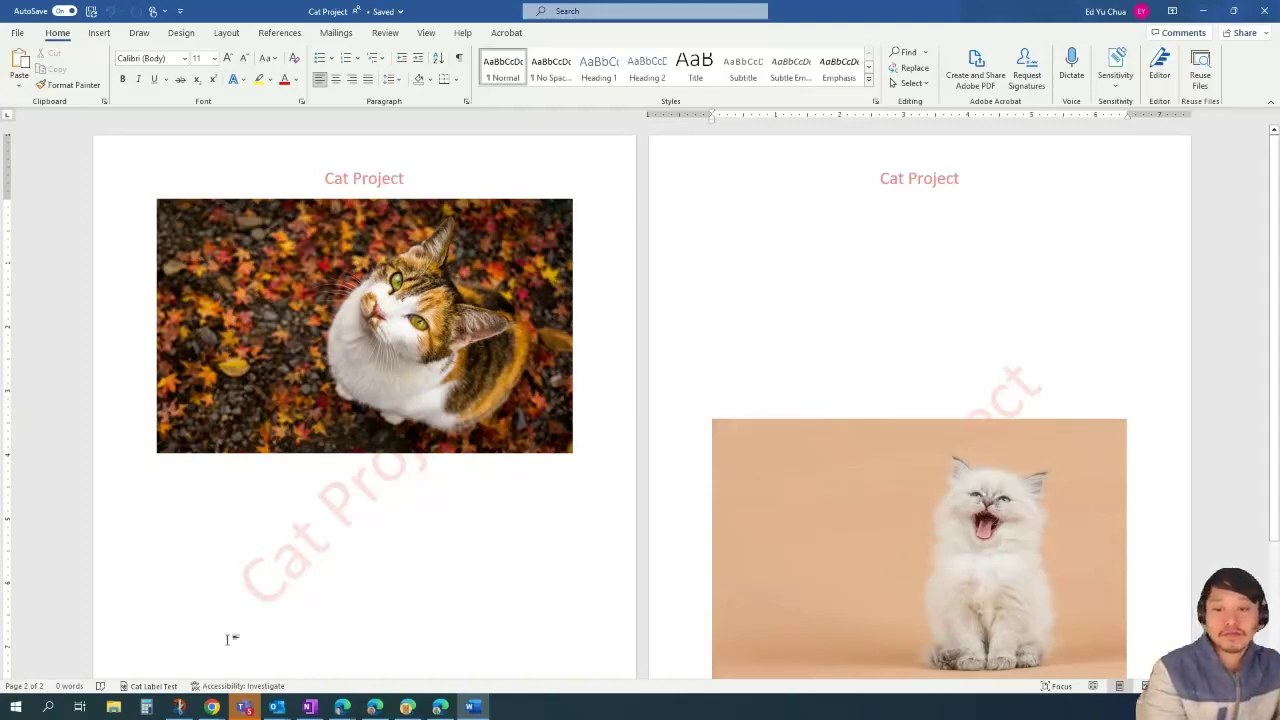
Step: Switch back to Edge showing the Purview Information protection labels list with Cat Label Test
{"action": "left_click", "coordinate": [342, 706]}
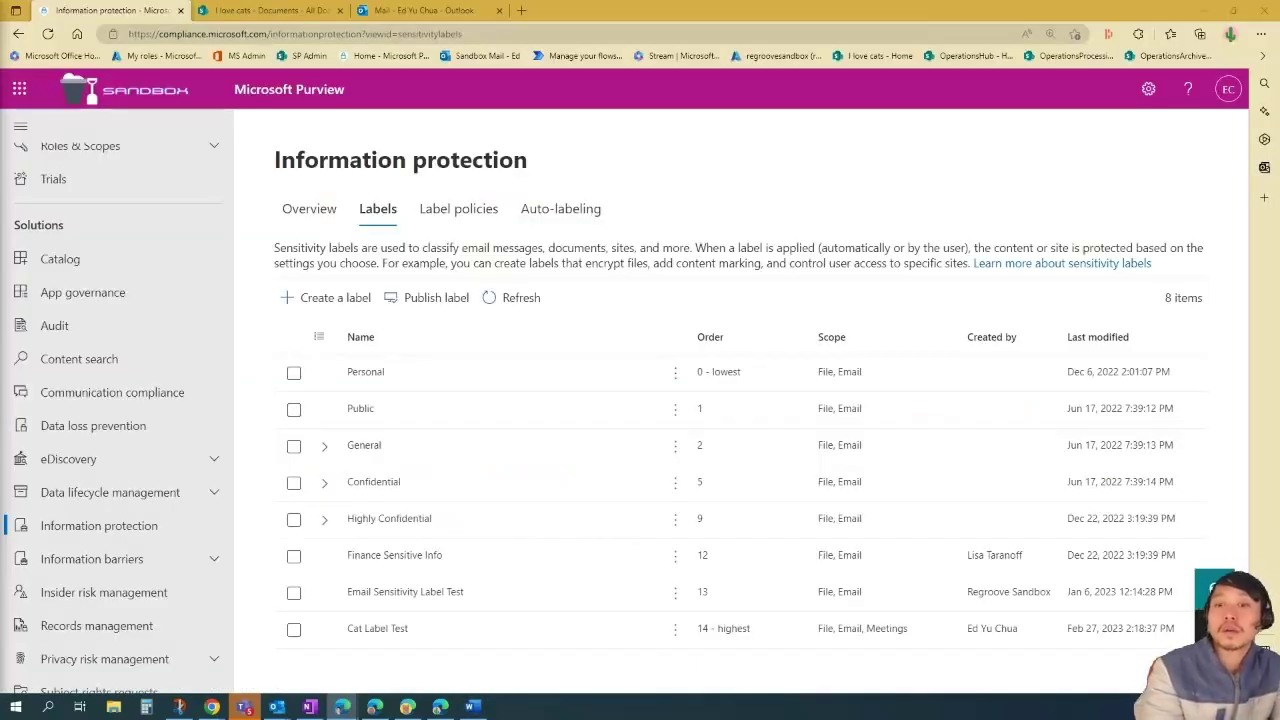